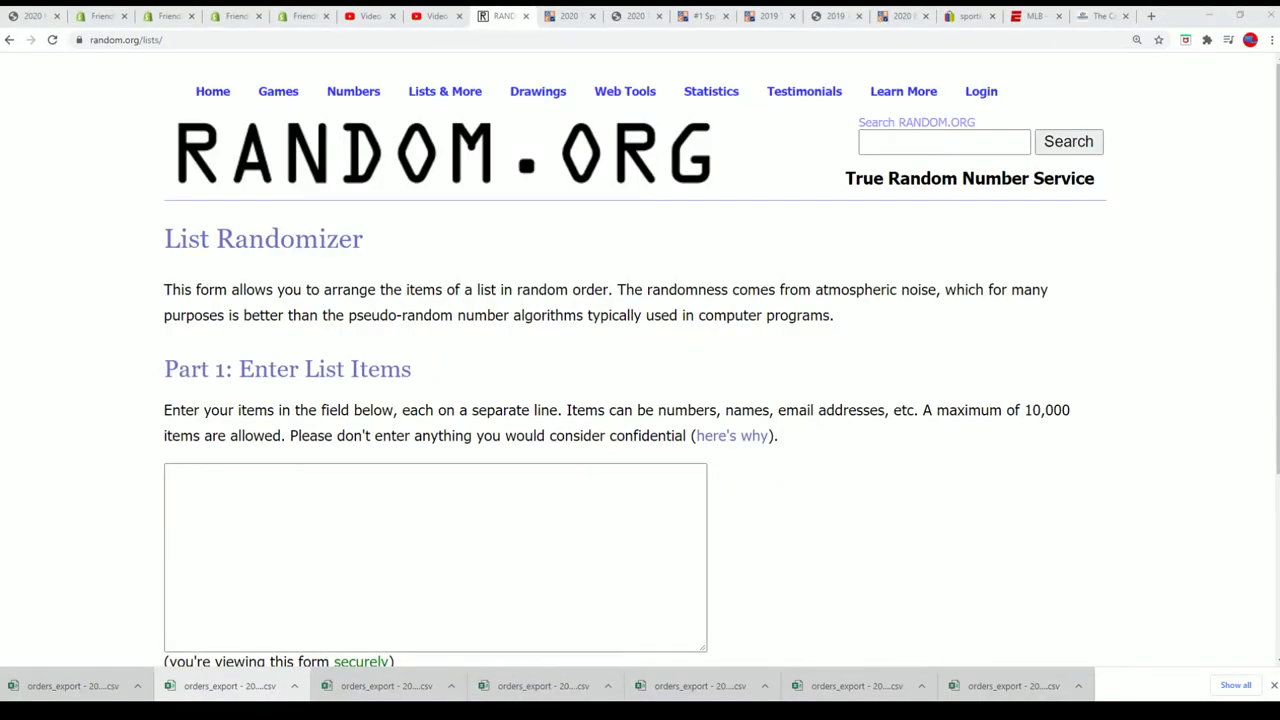
# Copy all 22 owner name lines from the list in Notepad
pyautogui.hotkey('alt', 'Tab')
pyautogui.scroll(4, 499, 306)
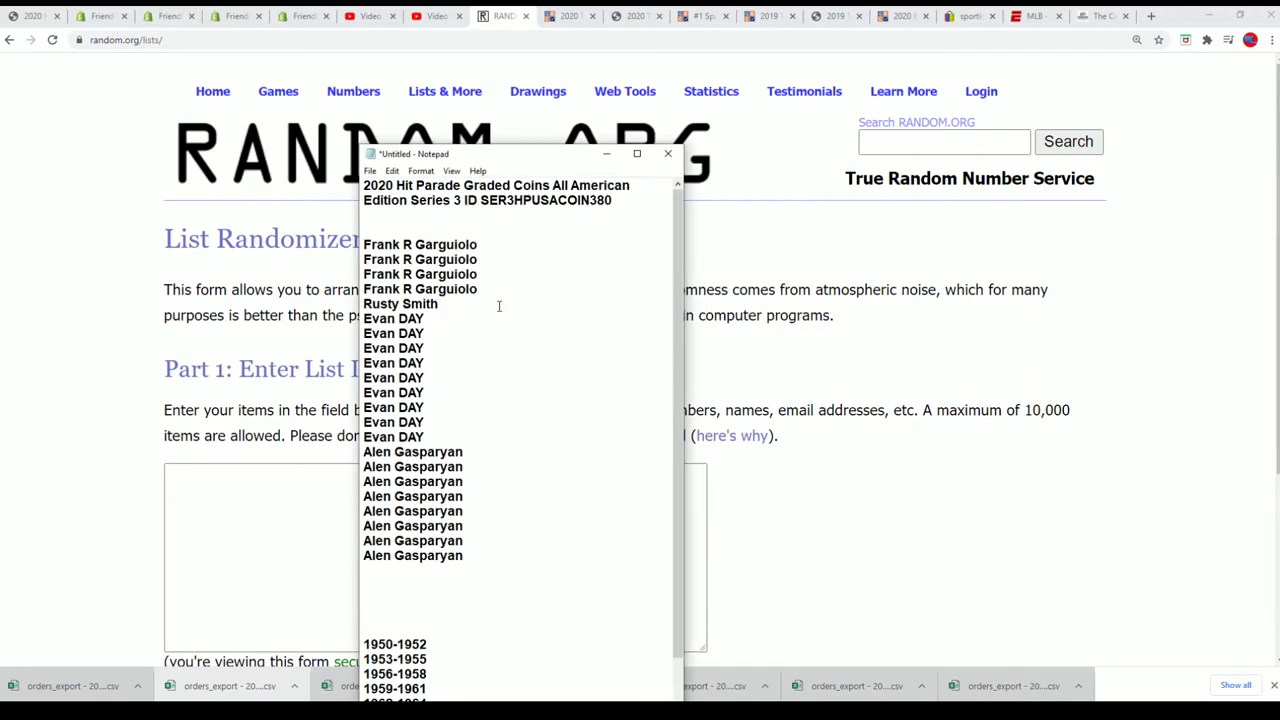
pyautogui.moveTo(609, 202); pyautogui.dragTo(420, 201)
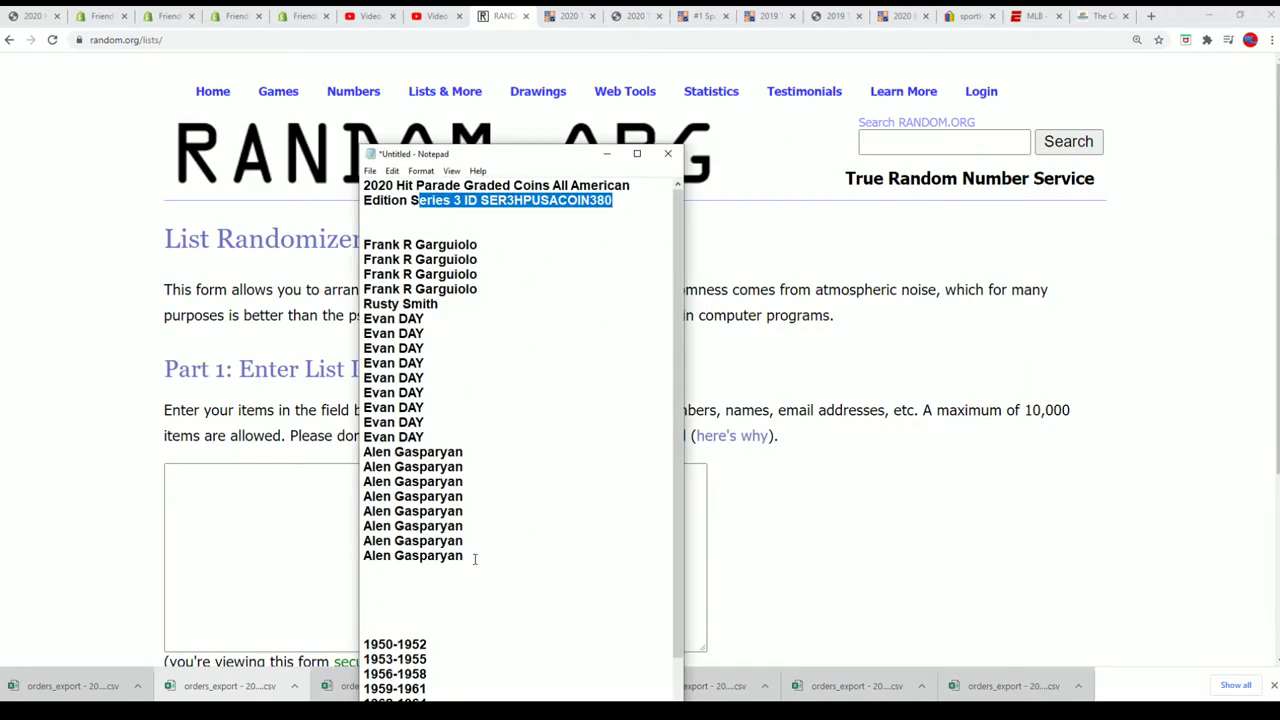
pyautogui.moveTo(463, 556)
pyautogui.mouseDown()
pyautogui.moveTo(443, 274)
pyautogui.moveTo(364, 244)
pyautogui.mouseUp()
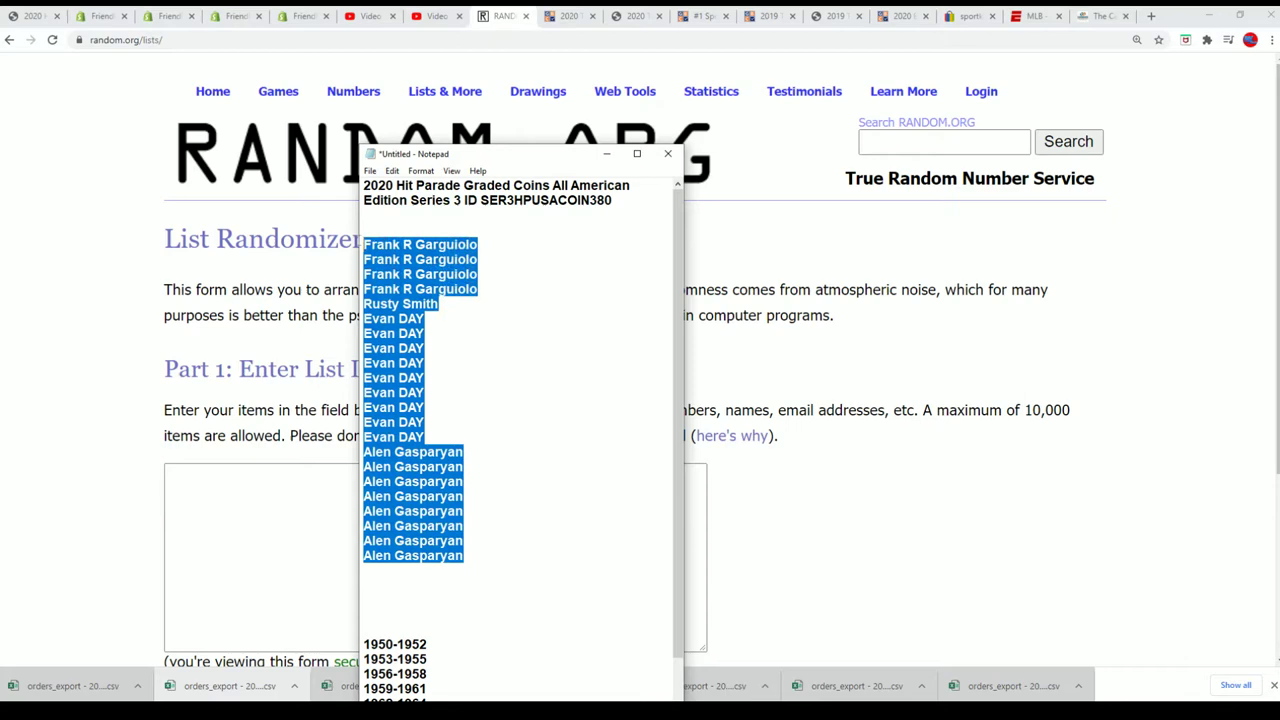
pyautogui.rightClick(404, 260)
pyautogui.click(420, 301)
# Paste the 22 owner names into the List Randomizer entry box
pyautogui.click(246, 470)
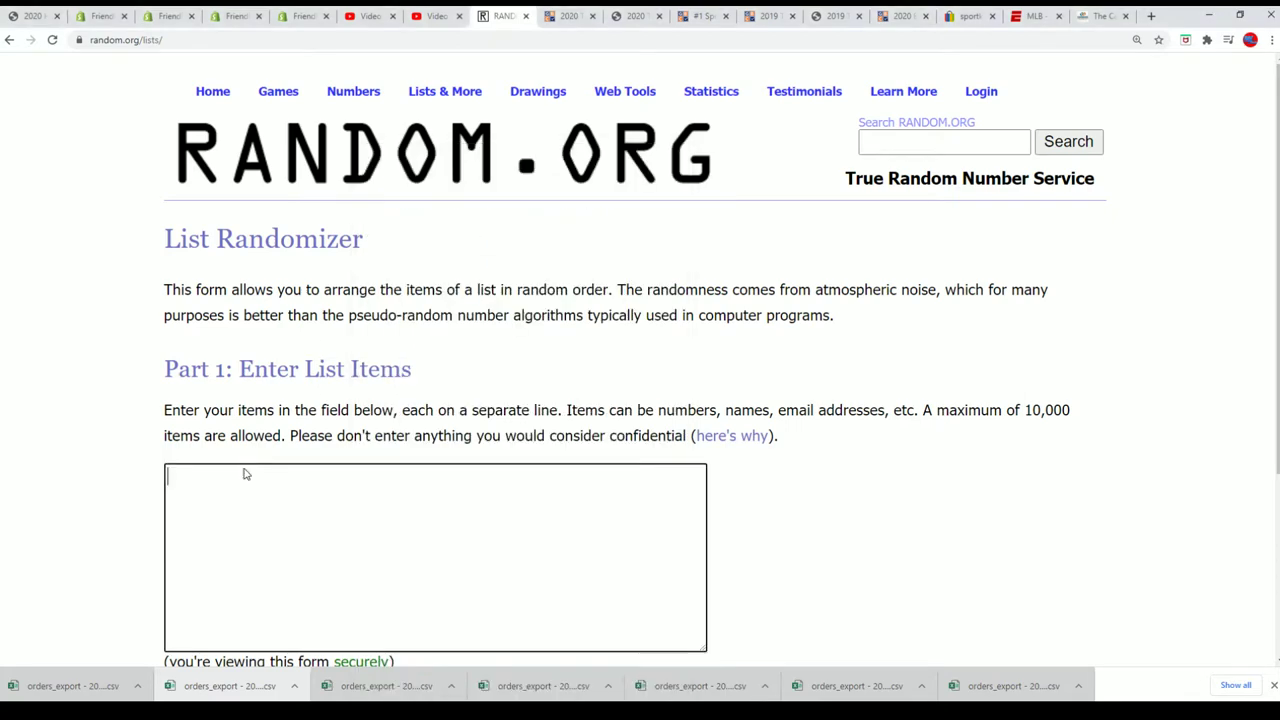
pyautogui.rightClick(246, 472)
pyautogui.click(297, 574)
pyautogui.scroll(-3, 807, 490)
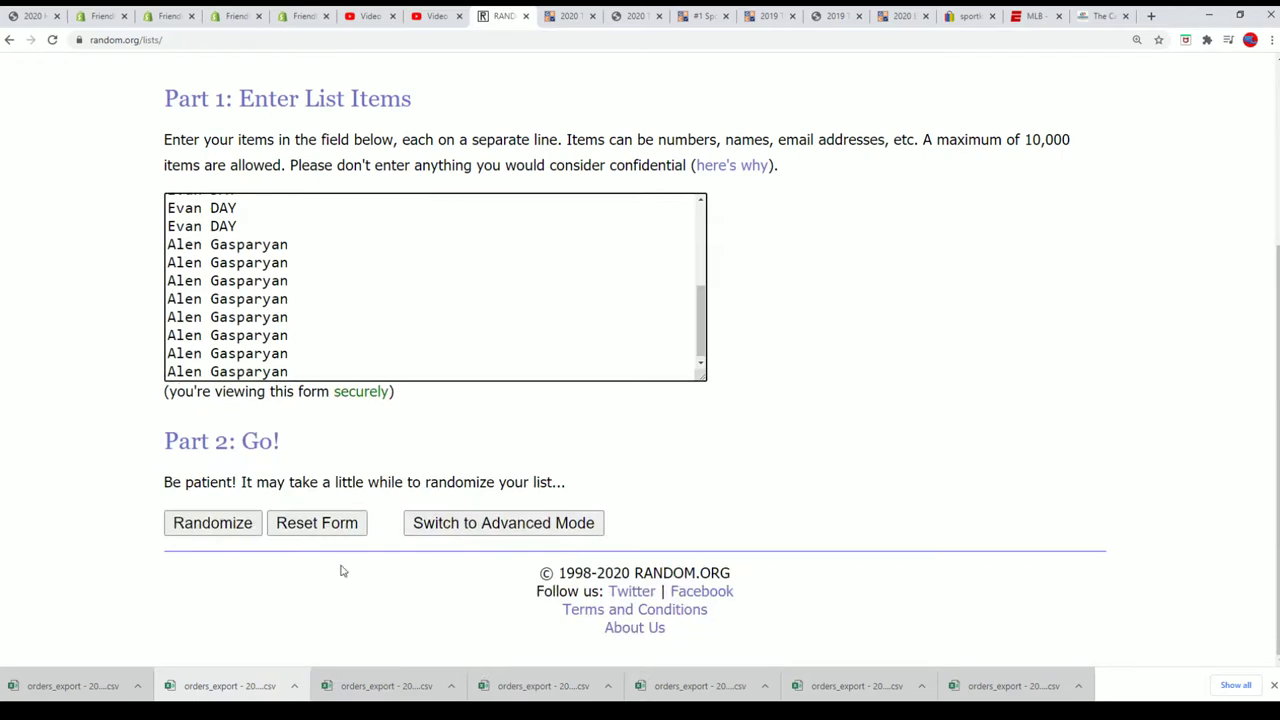
# Randomize the owner list, then reshuffle it until it has been randomized 7 times
pyautogui.click(229, 526)
pyautogui.click(196, 526)
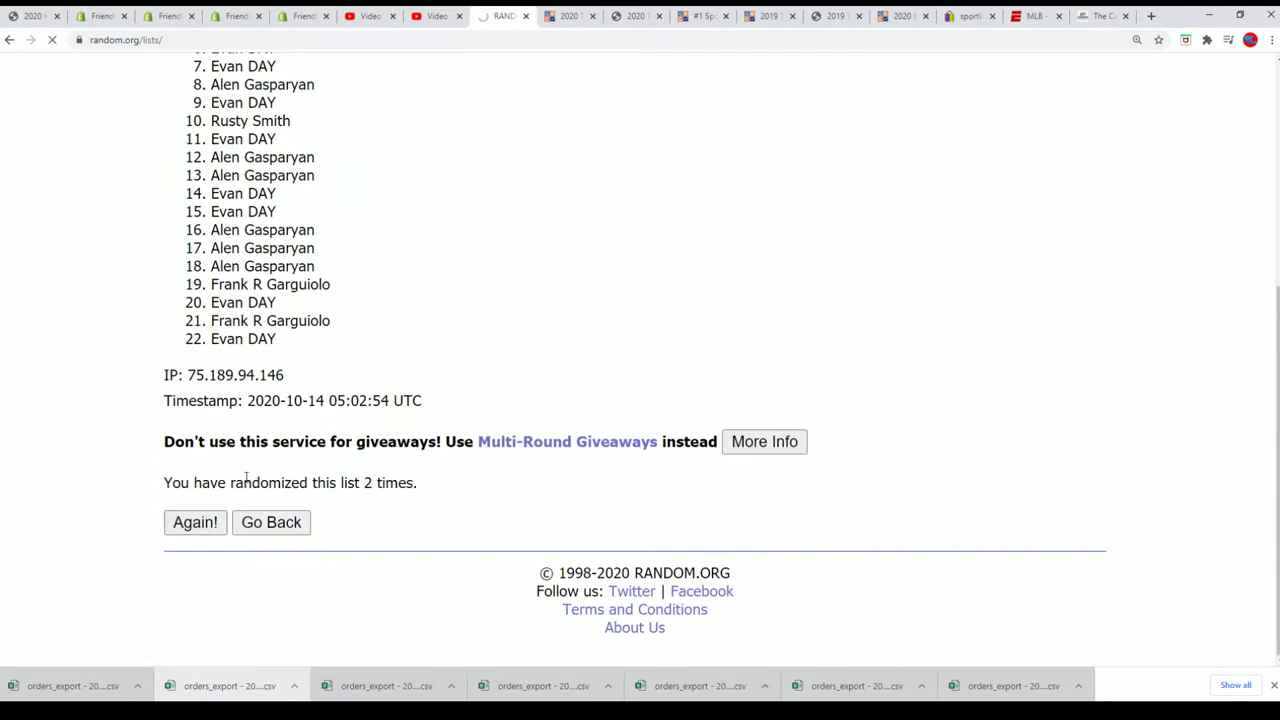
pyautogui.click(214, 526)
pyautogui.click(210, 523)
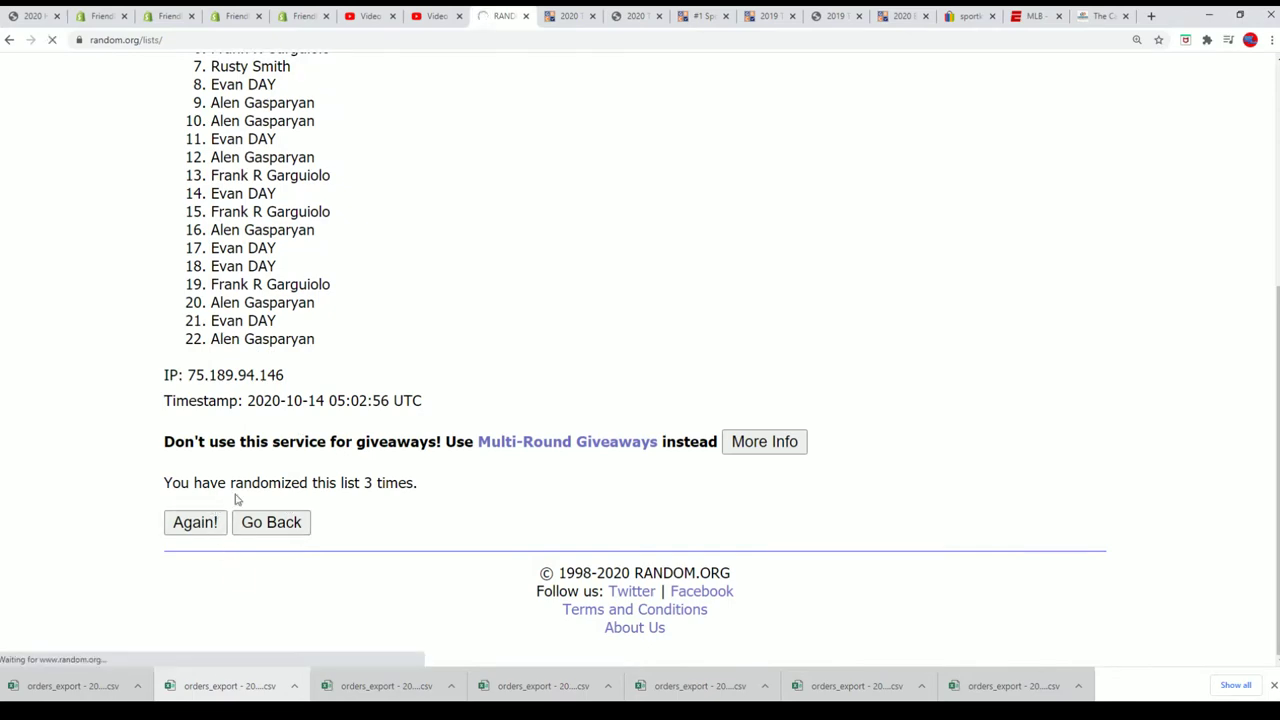
pyautogui.click(200, 522)
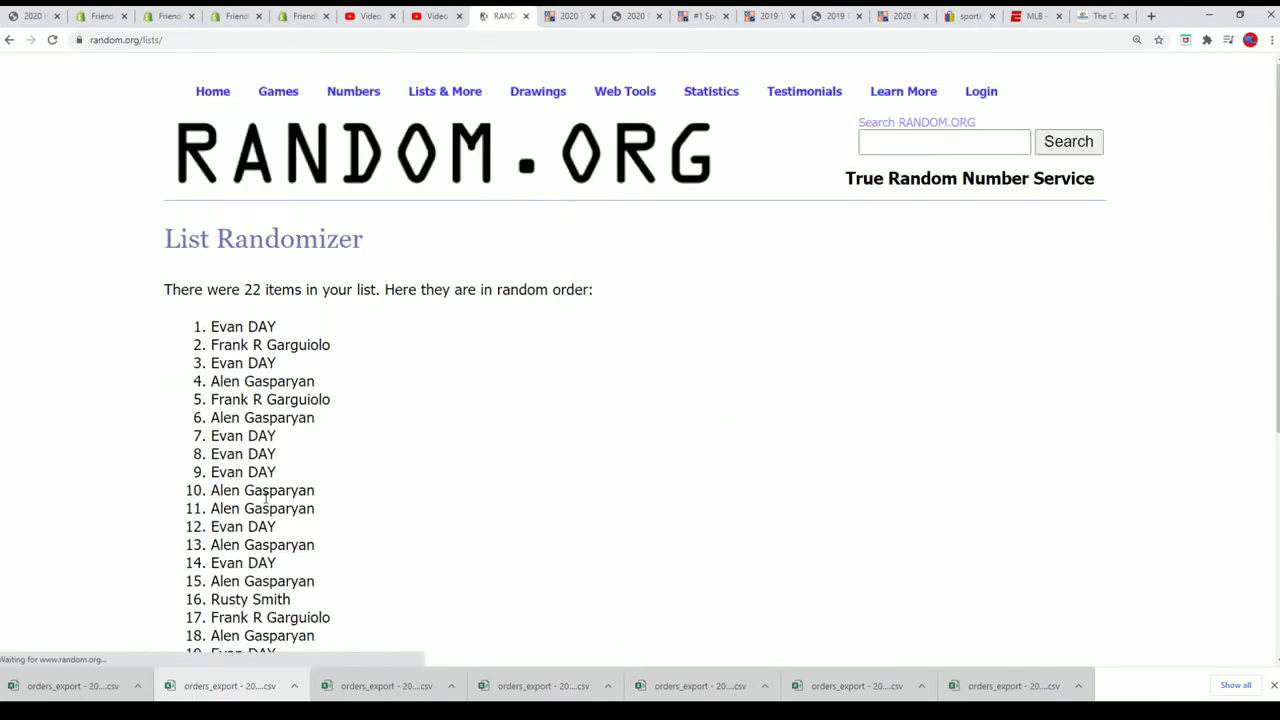
pyautogui.click(190, 526)
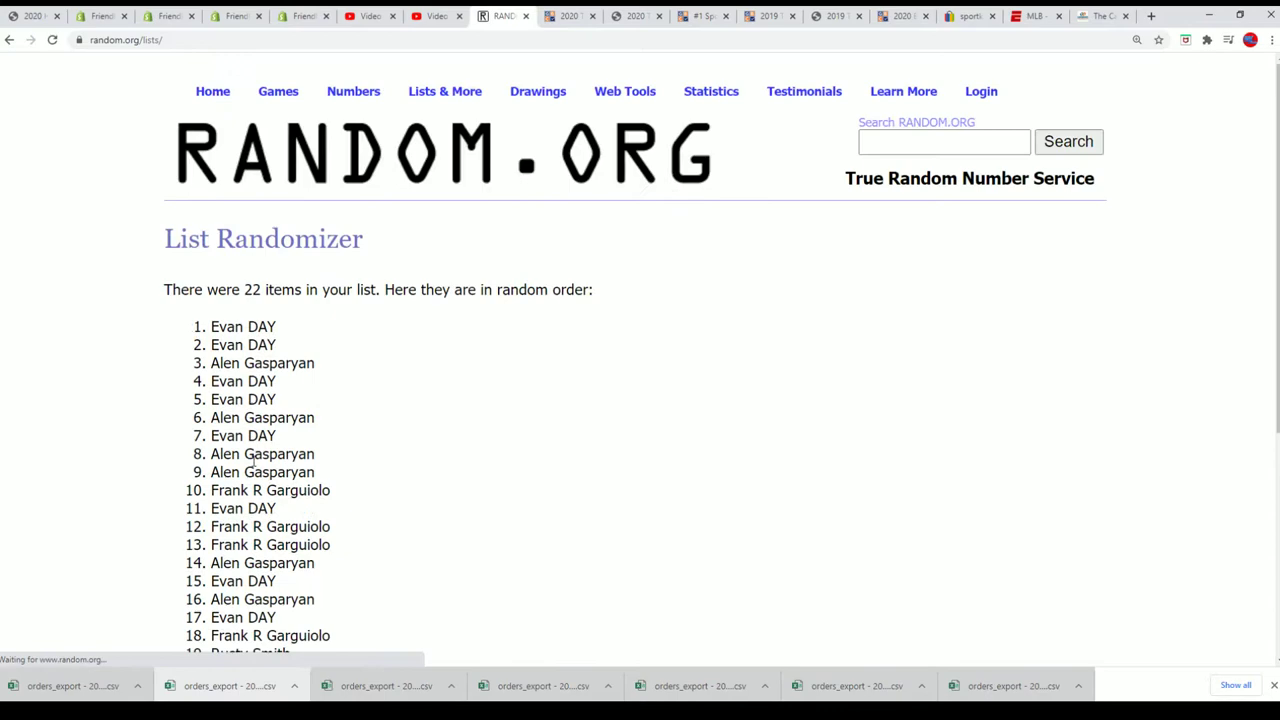
pyautogui.click(200, 521)
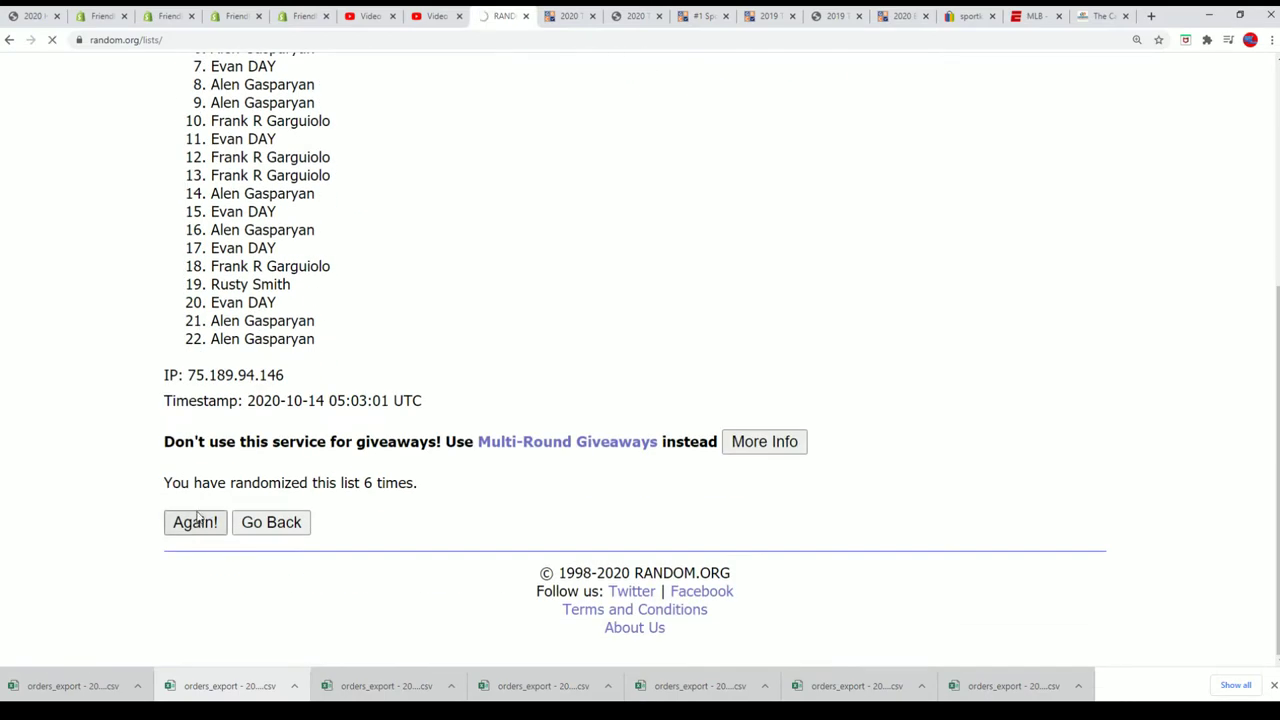
pyautogui.scroll(-2, 326, 430)
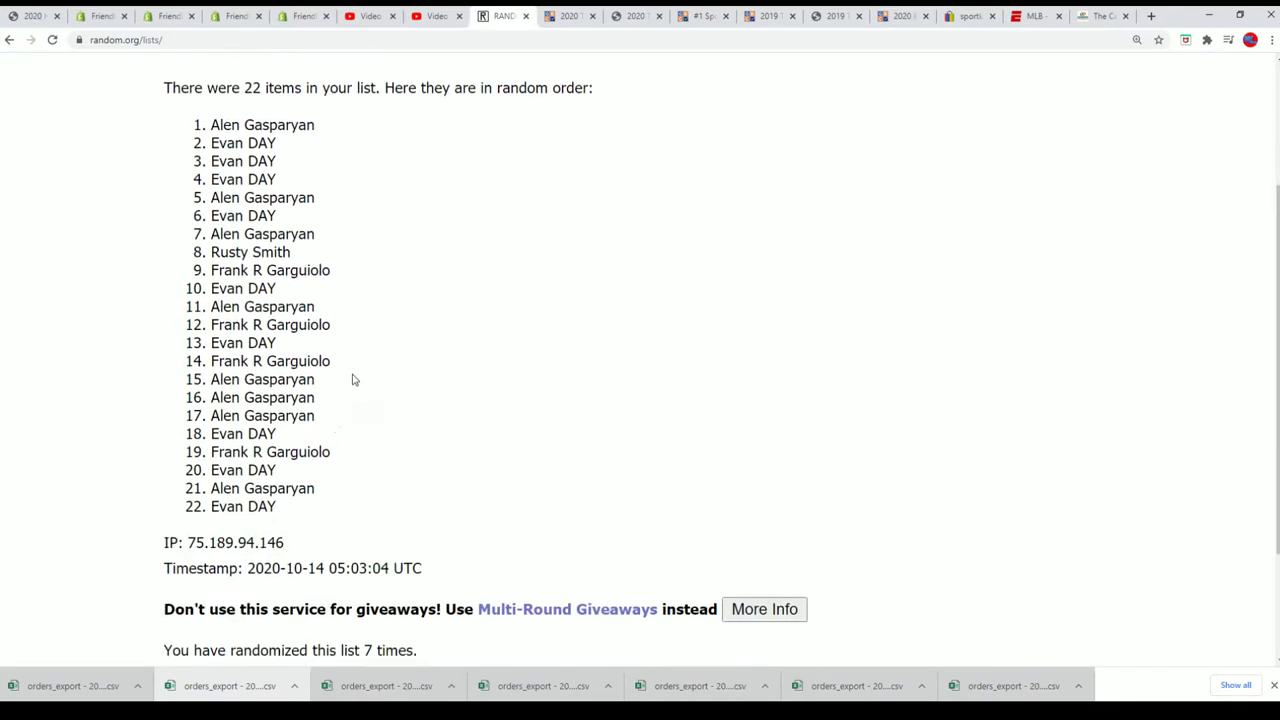
pyautogui.scroll(-1, 326, 282)
pyautogui.scroll(1, 326, 283)
# Copy the 22 shuffled names and paste them into Excel at A2 as plain text
pyautogui.moveTo(212, 118)
pyautogui.mouseDown()
pyautogui.moveTo(294, 272)
pyautogui.moveTo(371, 508)
pyautogui.mouseUp()
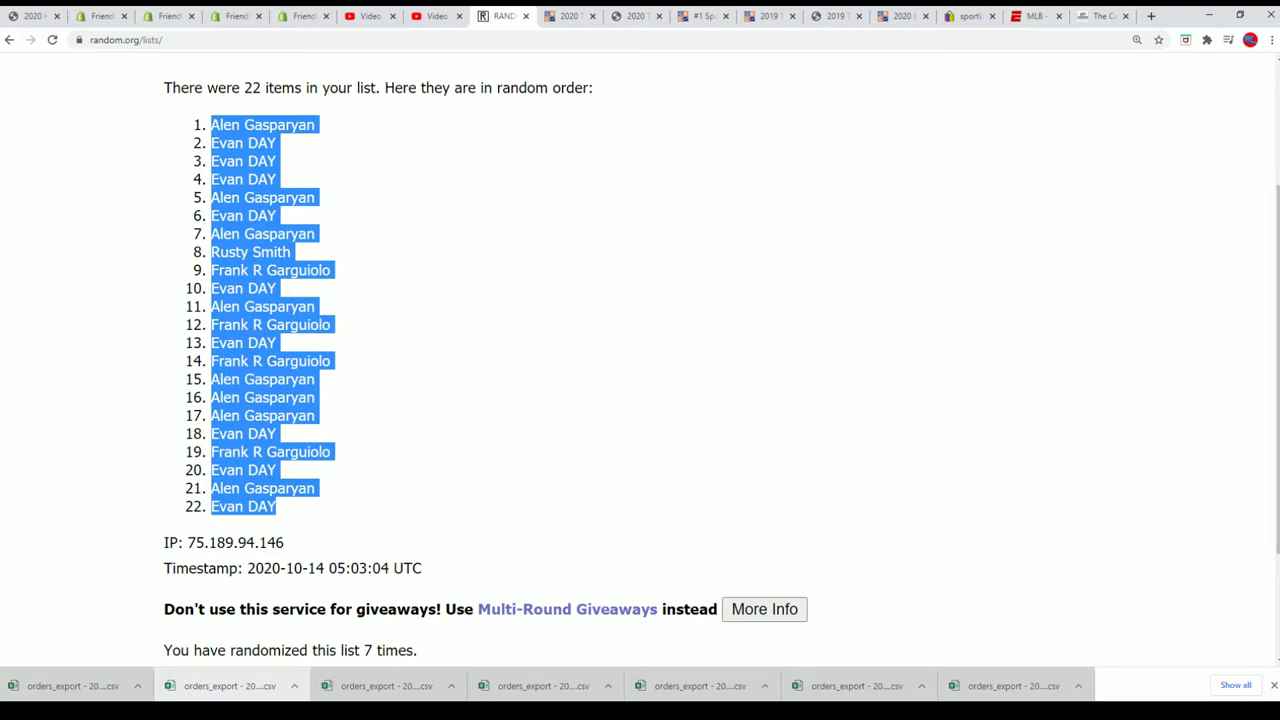
pyautogui.hotkey('alt', 'Tab')
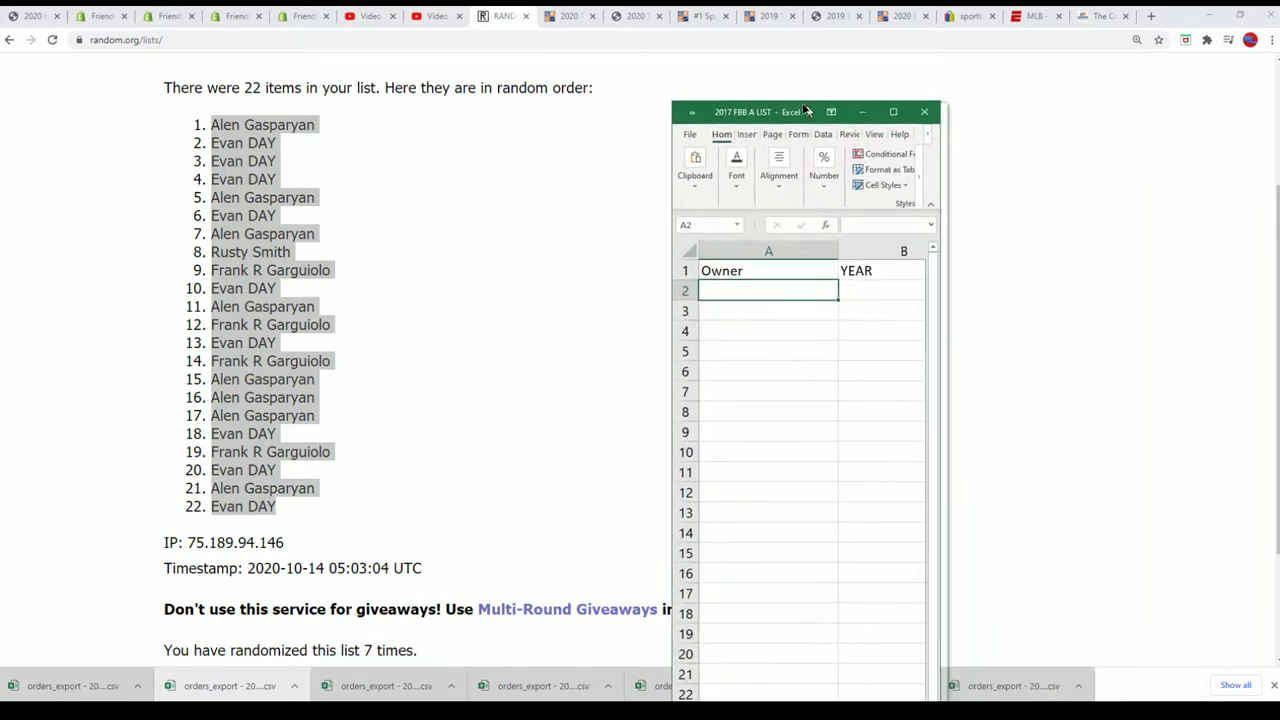
pyautogui.moveTo(756, 112); pyautogui.dragTo(577, 20)
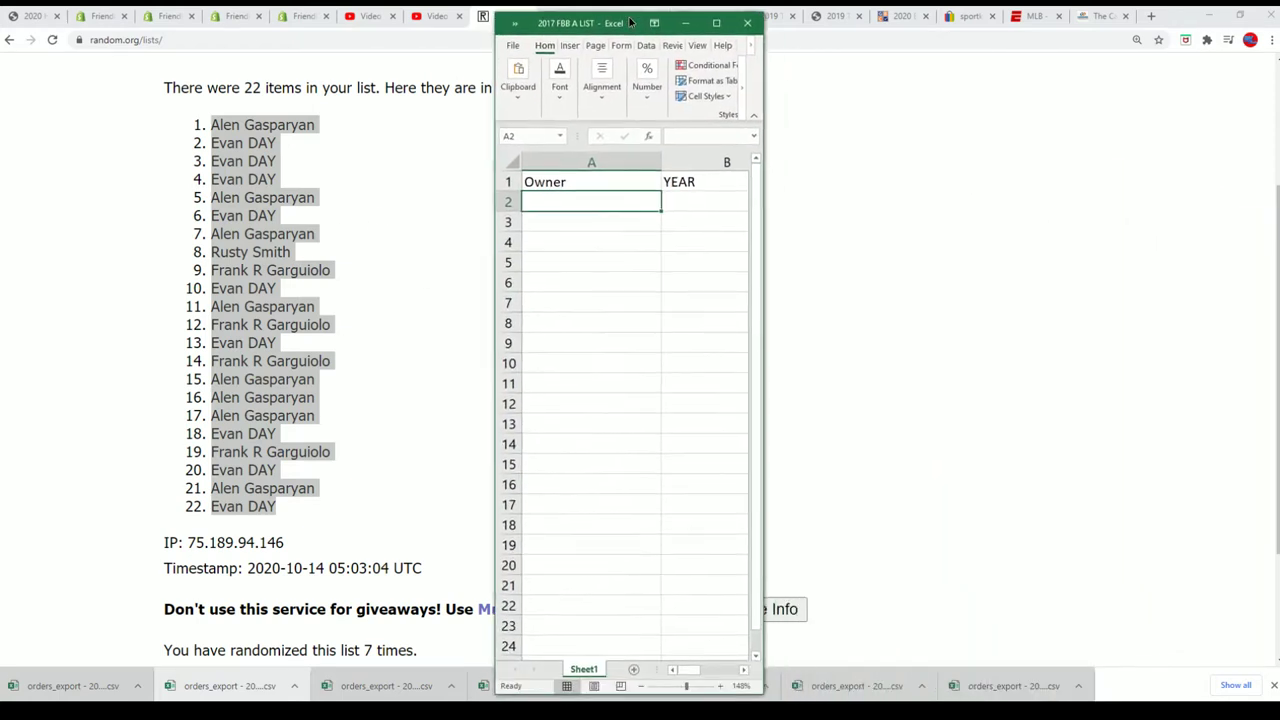
pyautogui.rightClick(538, 194)
pyautogui.click(574, 285)
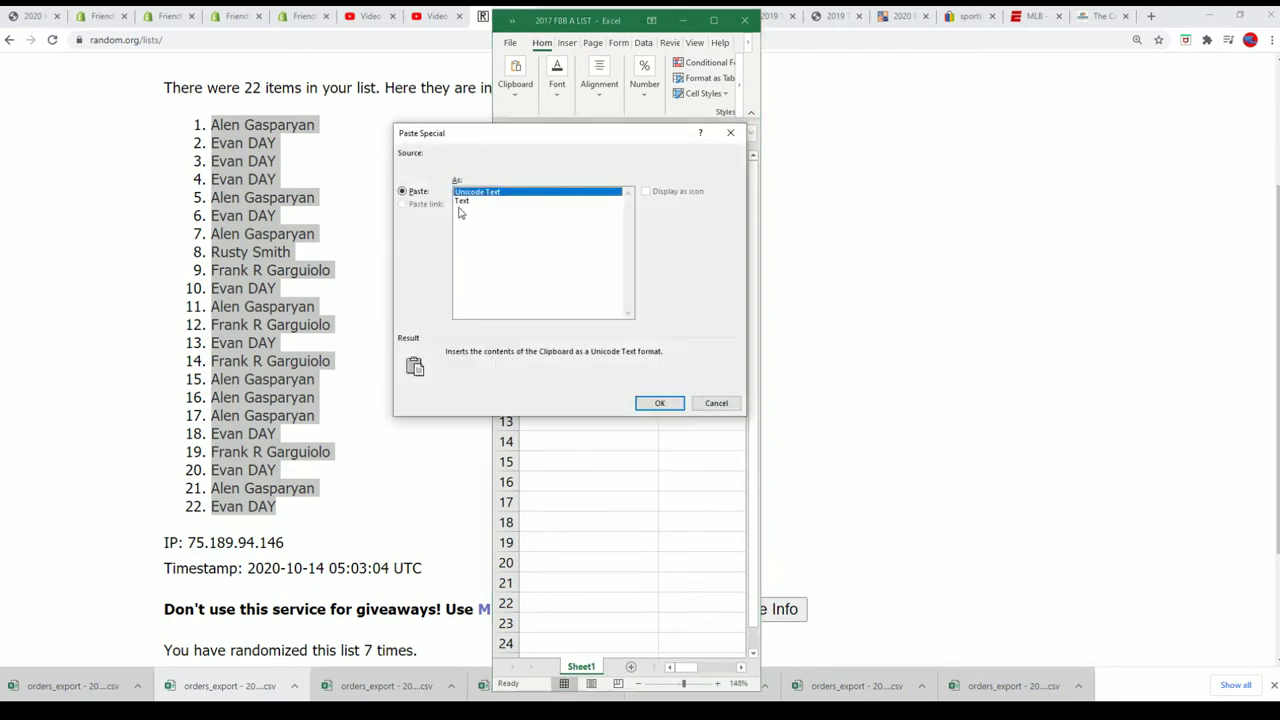
pyautogui.click(461, 202)
pyautogui.click(659, 403)
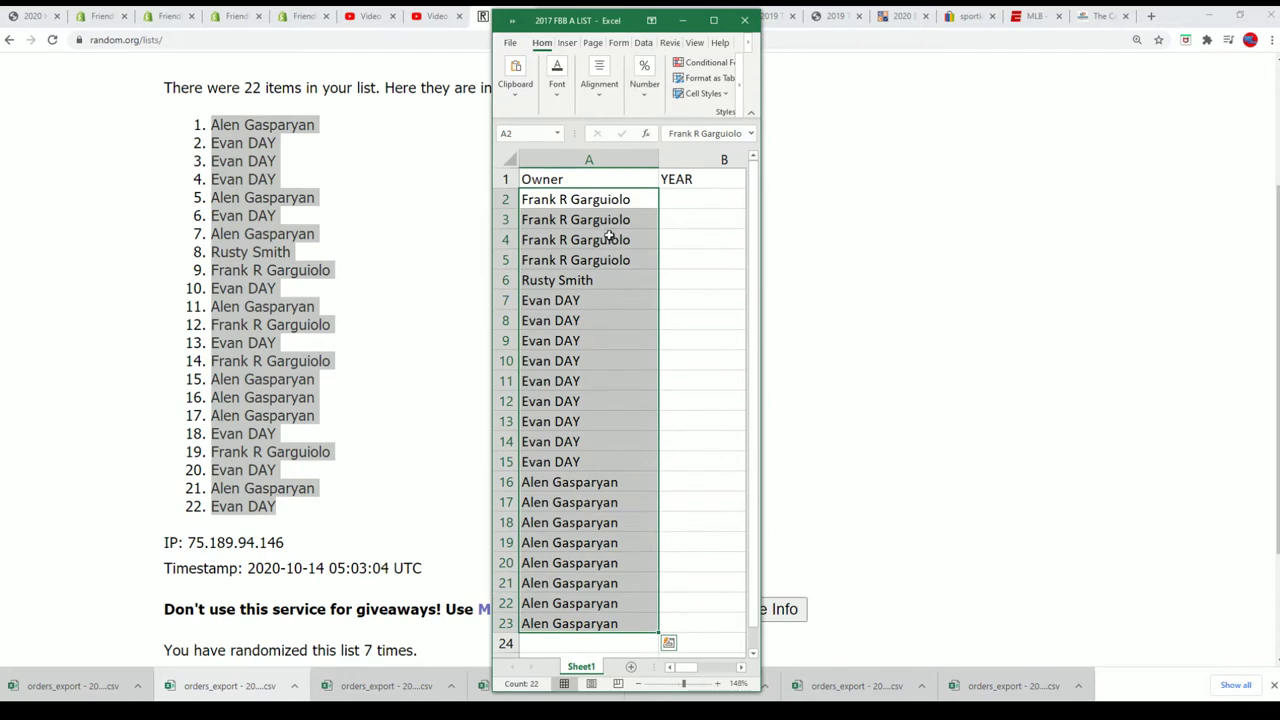
# Recopy the shuffled names, clear the wrong paste in A2:A24, re-paste as text at A2, and maximize Excel
pyautogui.rightClick(258, 166)
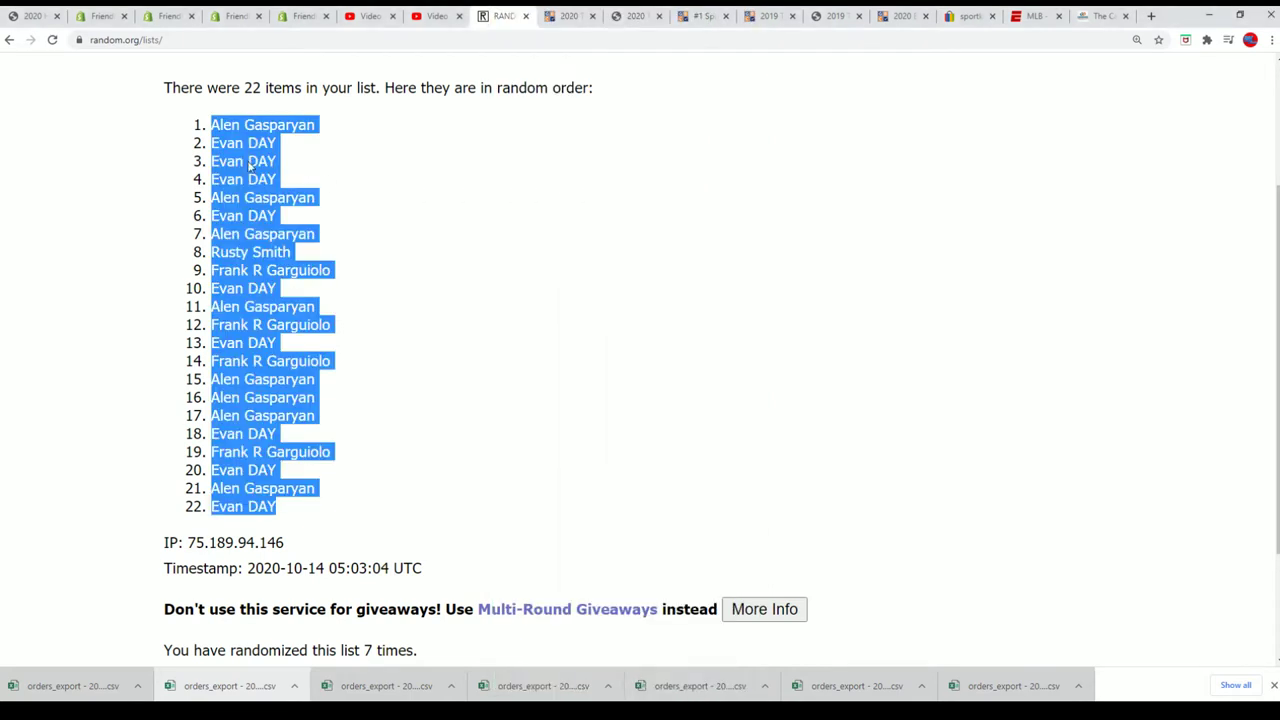
pyautogui.click(268, 173)
pyautogui.hotkey('alt', 'Tab')
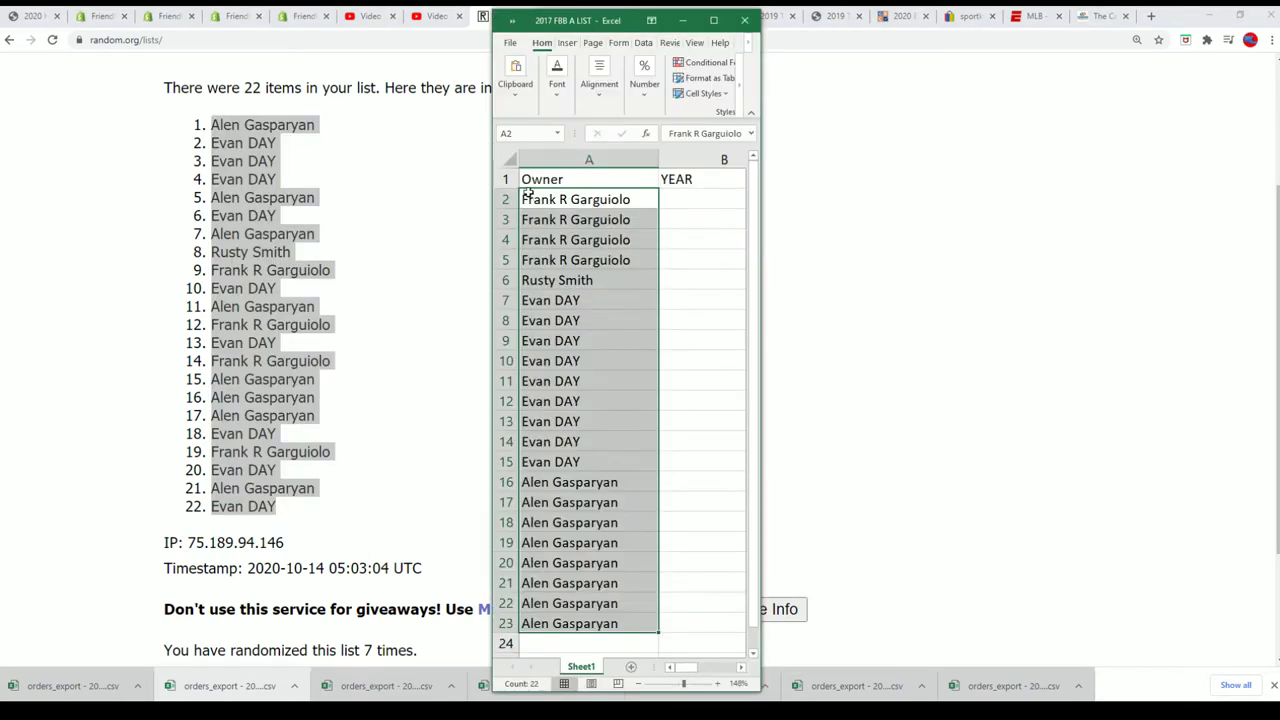
pyautogui.moveTo(527, 190); pyautogui.dragTo(540, 643)
pyautogui.press('Delete')
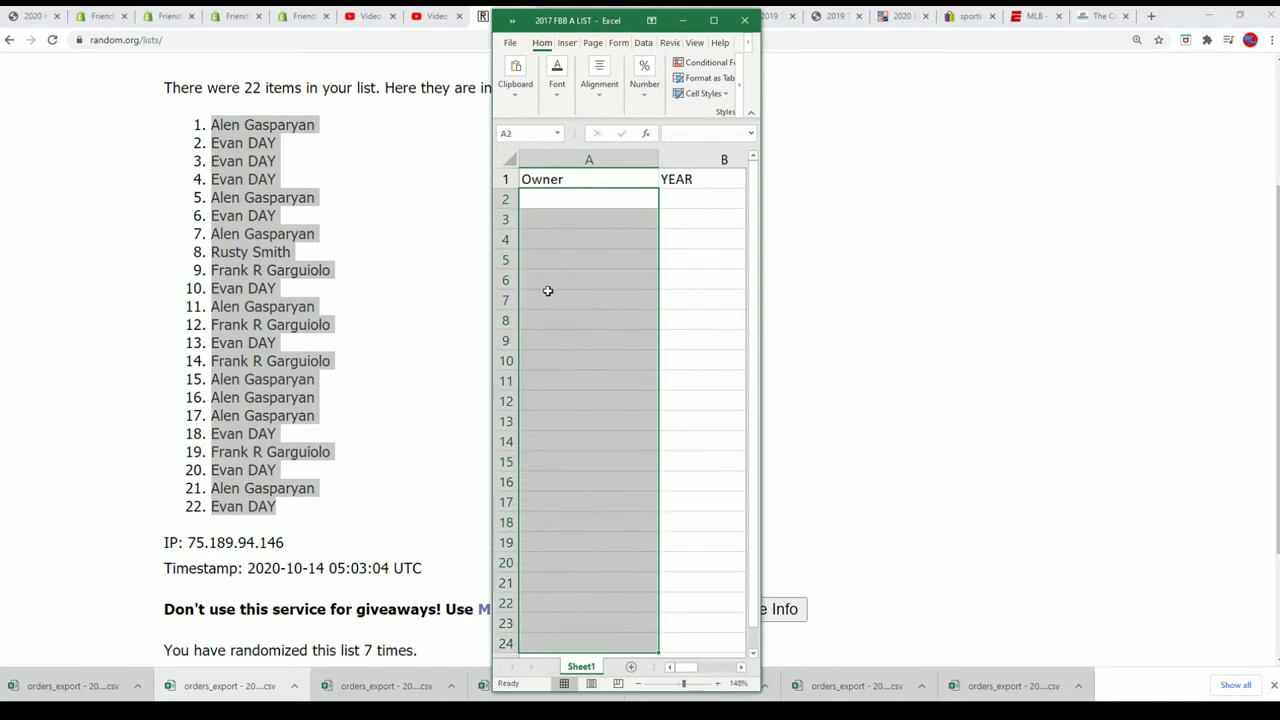
pyautogui.click(551, 201)
pyautogui.rightClick(554, 201)
pyautogui.click(591, 286)
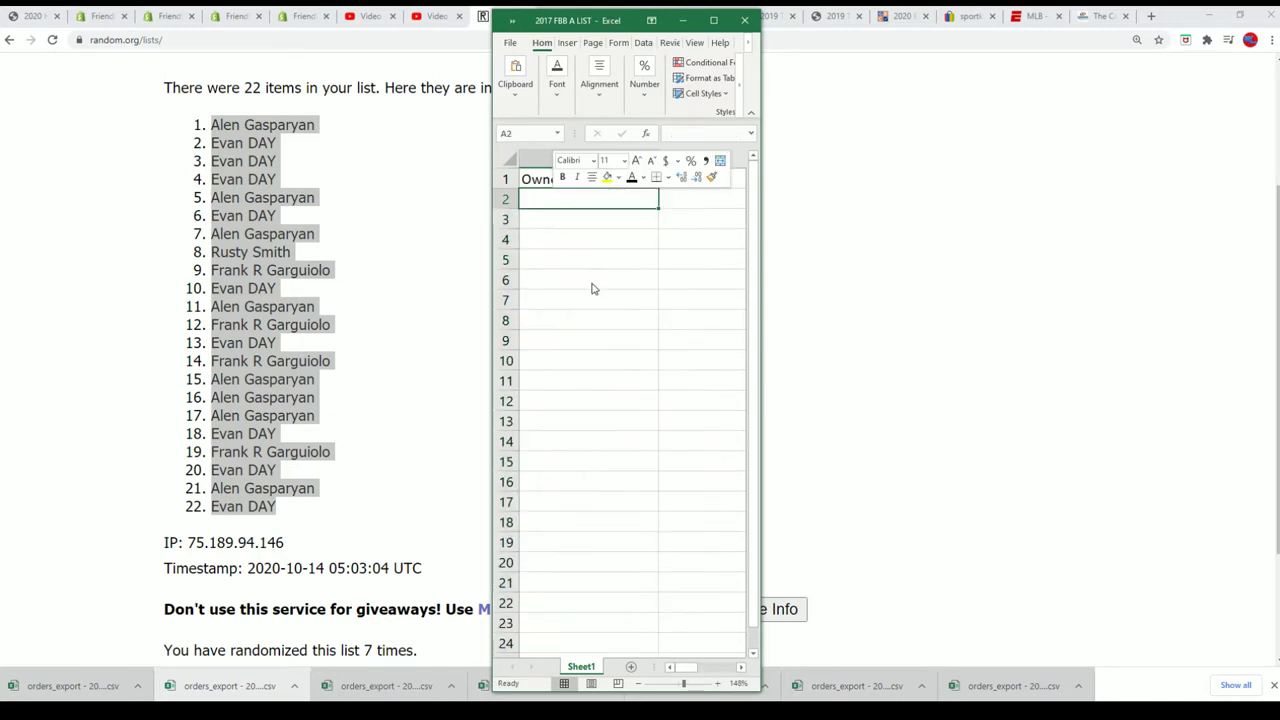
pyautogui.click(486, 213)
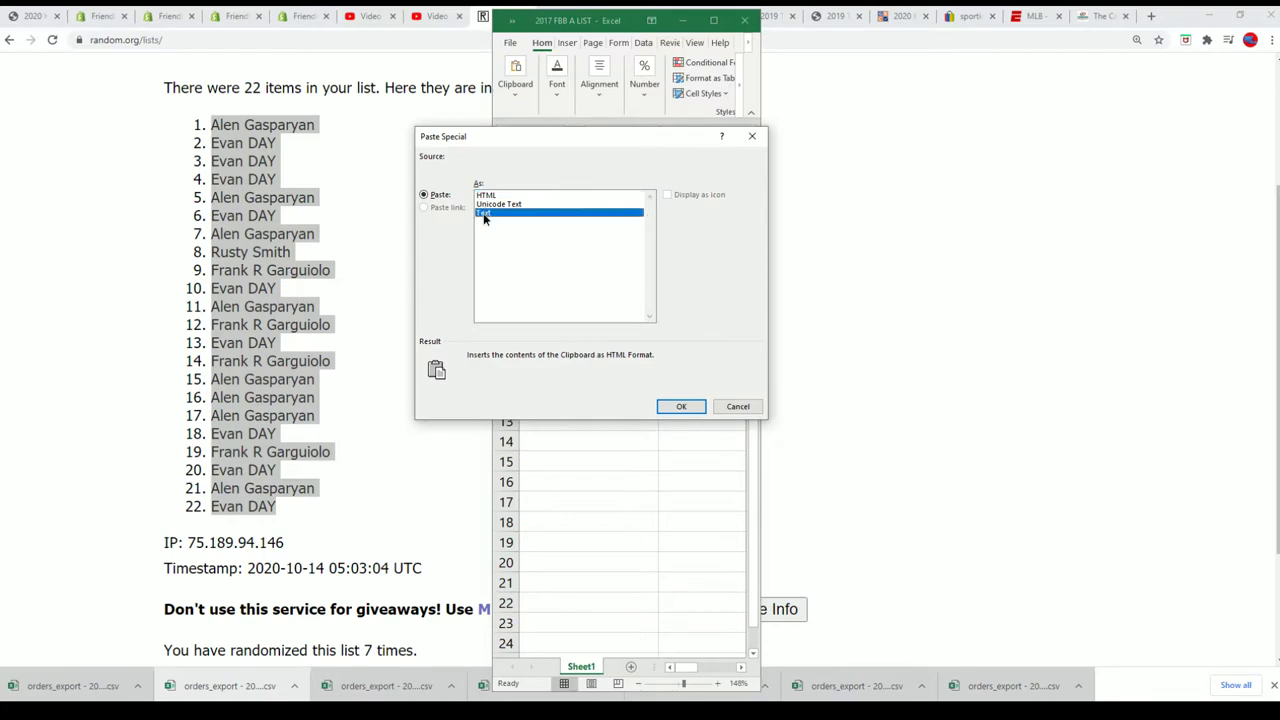
pyautogui.click(681, 406)
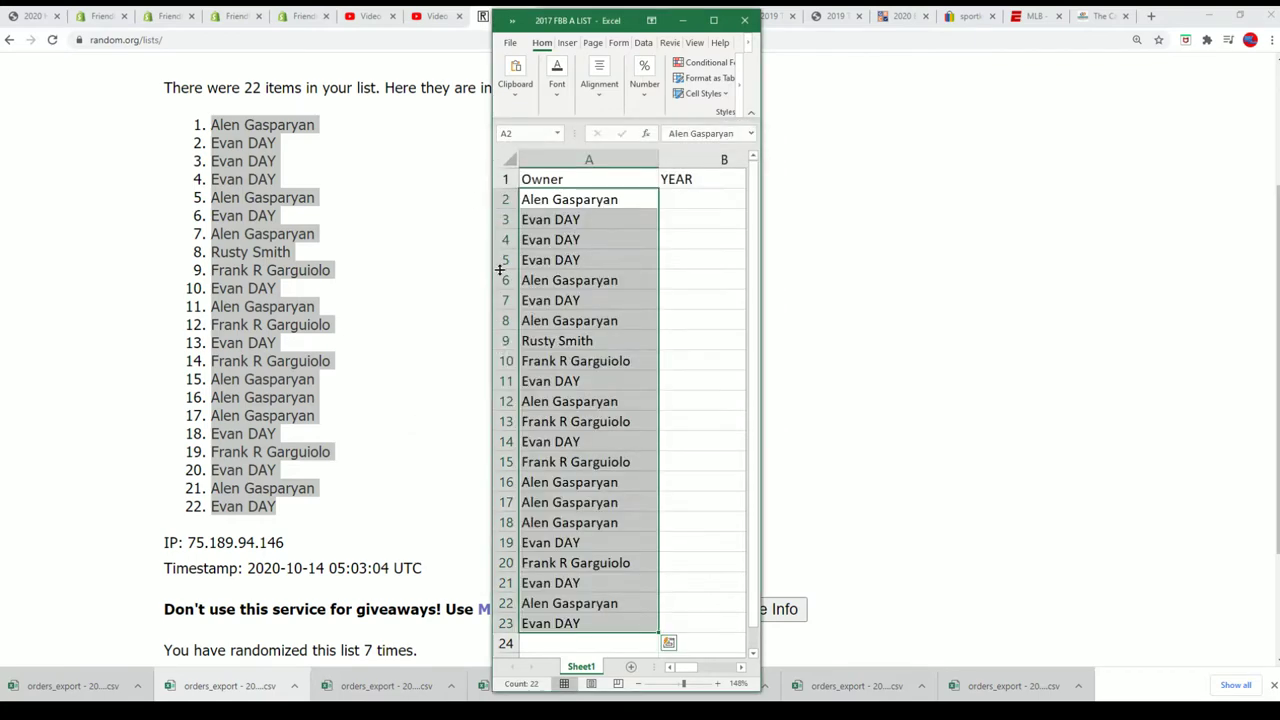
pyautogui.click(713, 20)
pyautogui.click(206, 194)
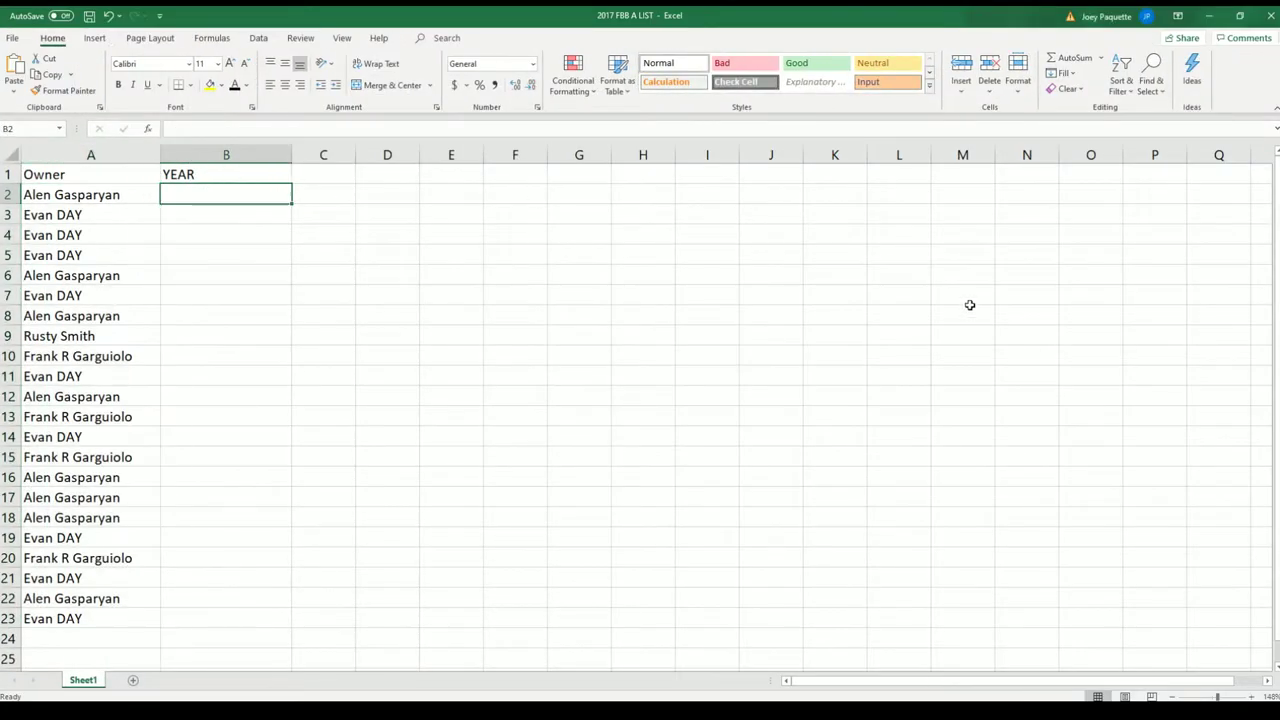
# Open a fresh List Randomizer form and copy the 22 year ranges from Notepad
pyautogui.click(1209, 14)
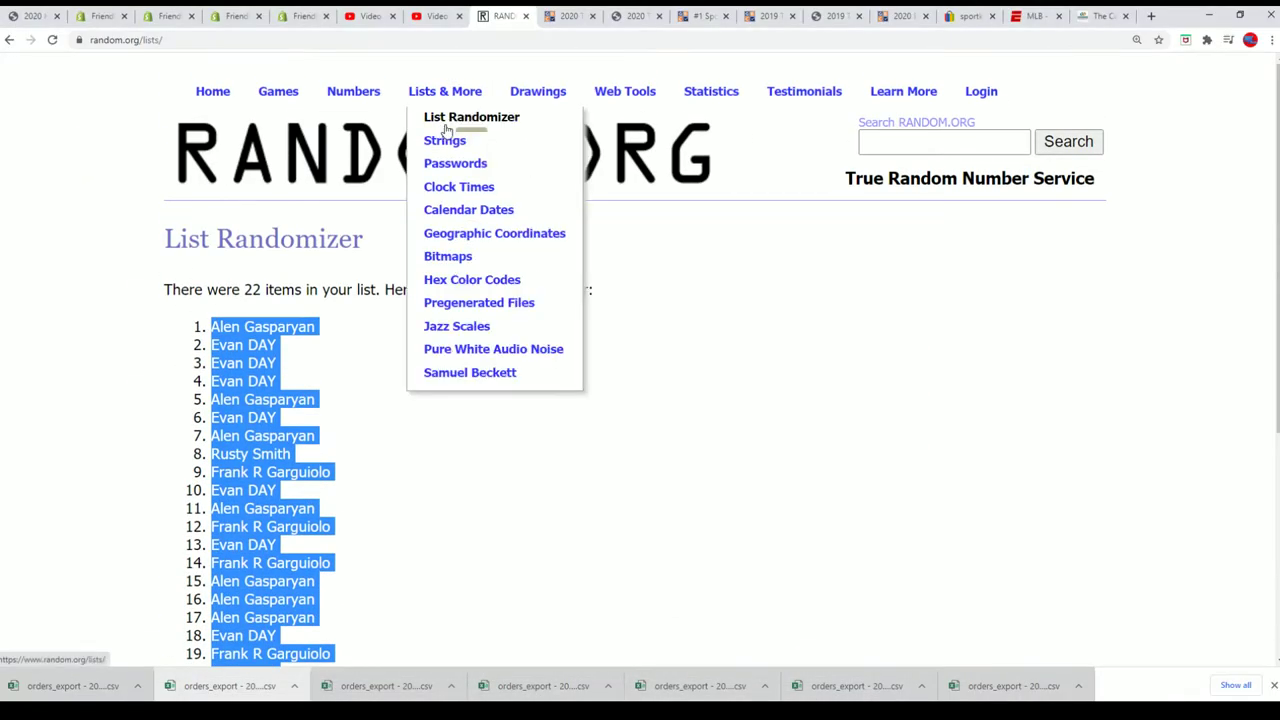
pyautogui.click(450, 120)
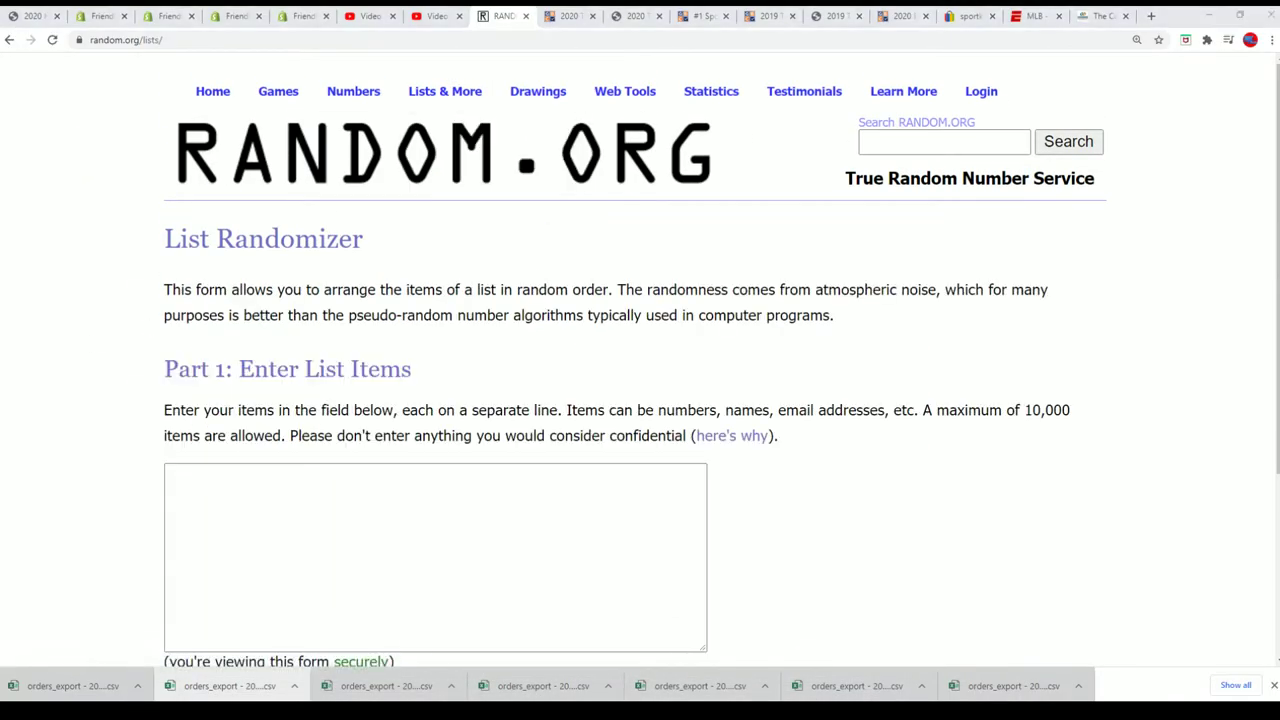
pyautogui.hotkey('alt', 'Tab')
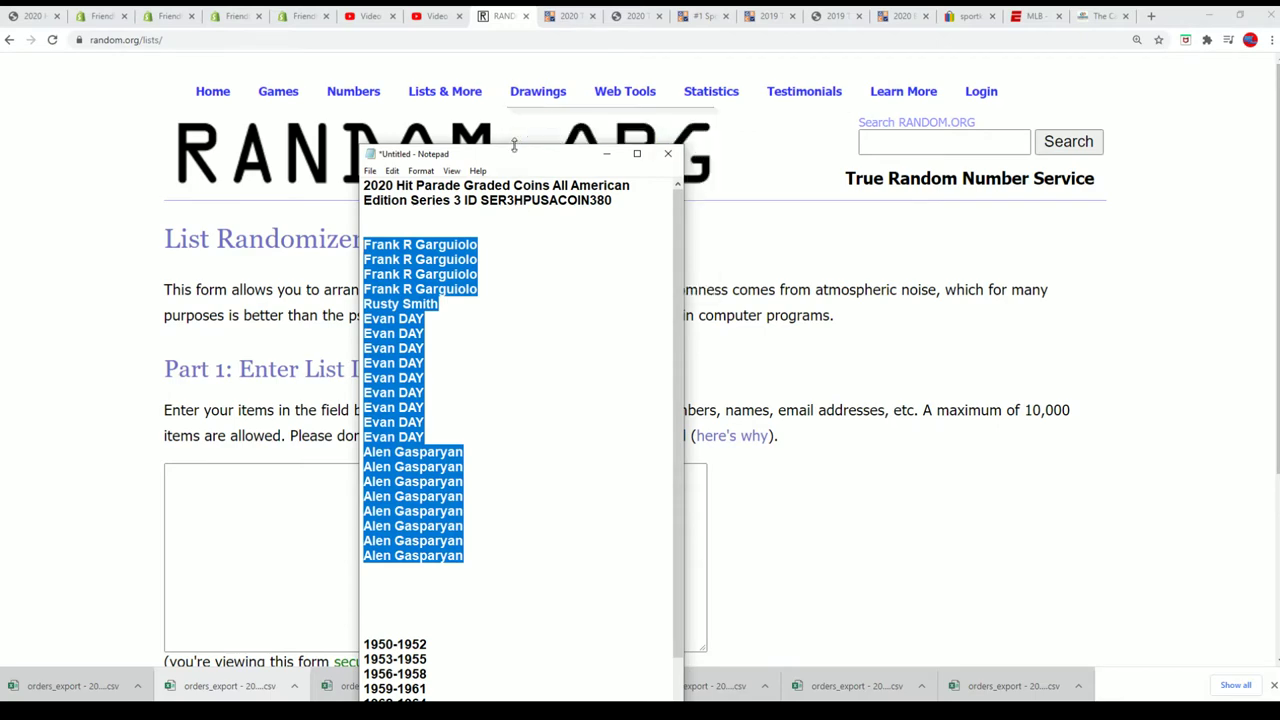
pyautogui.moveTo(517, 150)
pyautogui.mouseDown()
pyautogui.moveTo(520, 10)
pyautogui.moveTo(523, 49)
pyautogui.moveTo(535, 12)
pyautogui.mouseUp()
pyautogui.scroll(-3, 503, 375)
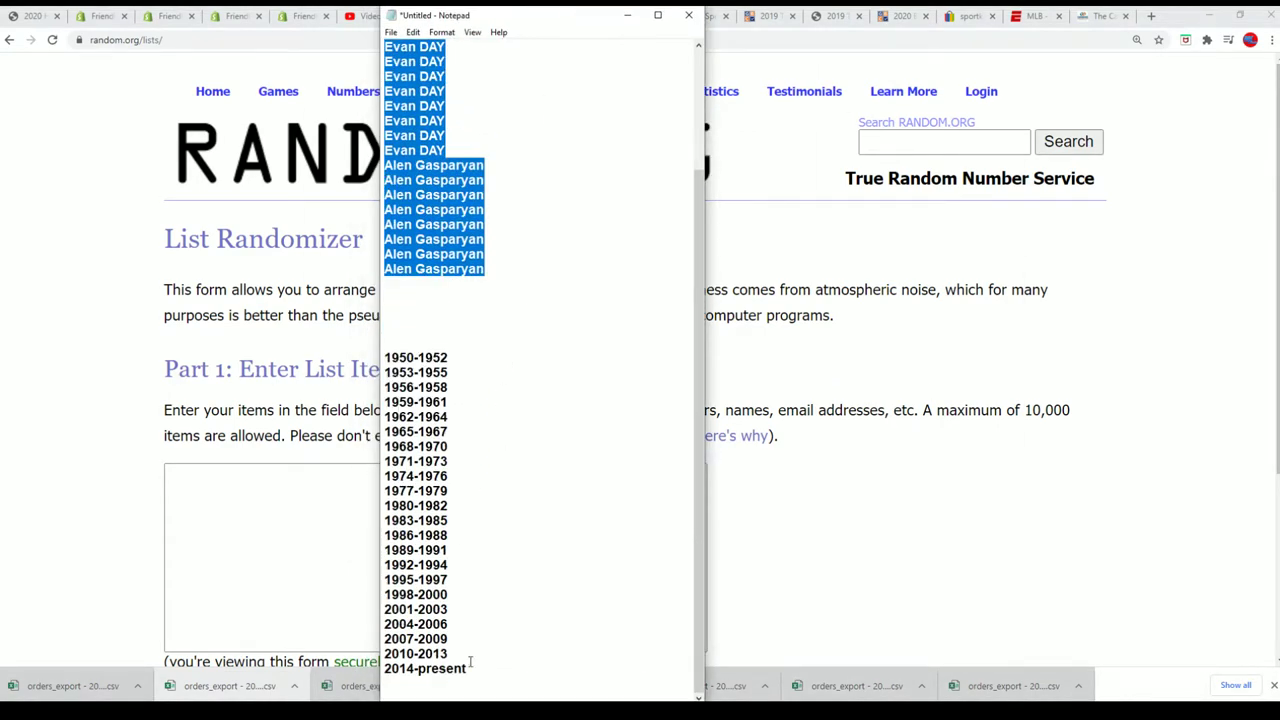
pyautogui.moveTo(470, 668)
pyautogui.mouseDown()
pyautogui.moveTo(443, 491)
pyautogui.moveTo(386, 342)
pyautogui.mouseUp()
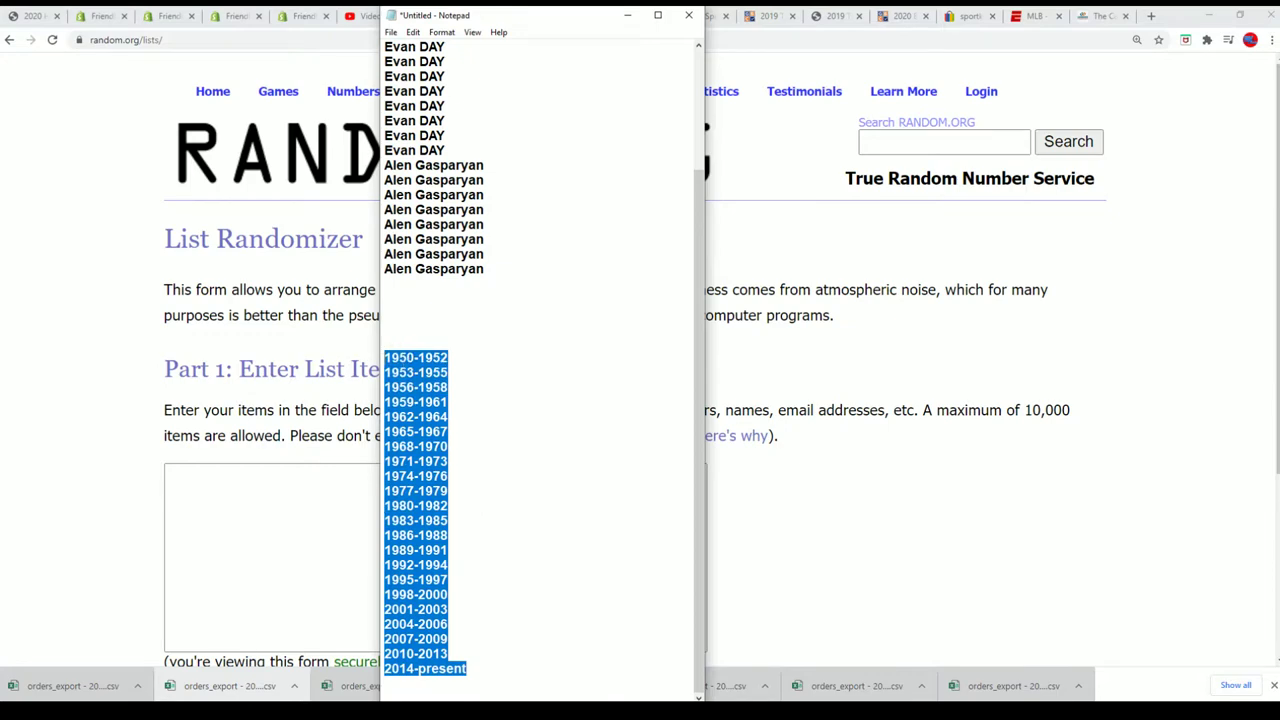
pyautogui.rightClick(403, 367)
pyautogui.click(446, 409)
# Paste the year ranges into the list box and shuffle them seven times
pyautogui.click(349, 474)
pyautogui.rightClick(255, 490)
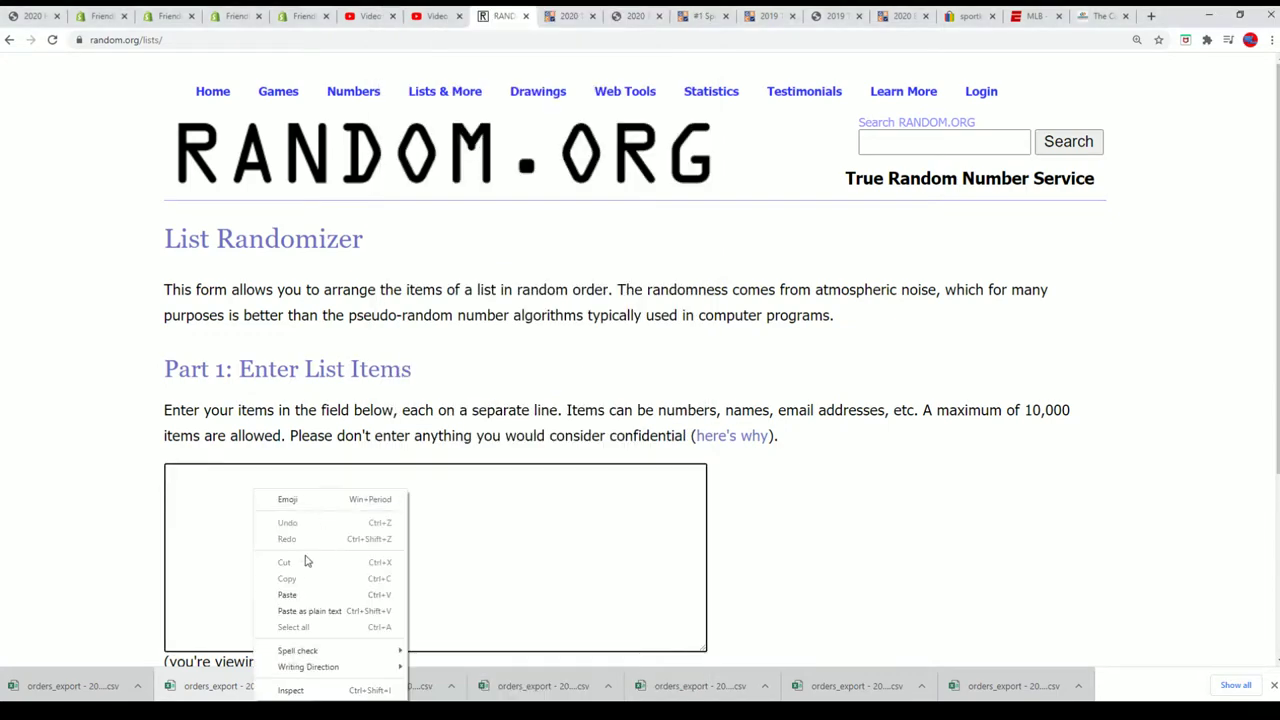
pyautogui.click(287, 594)
pyautogui.scroll(-3, 846, 506)
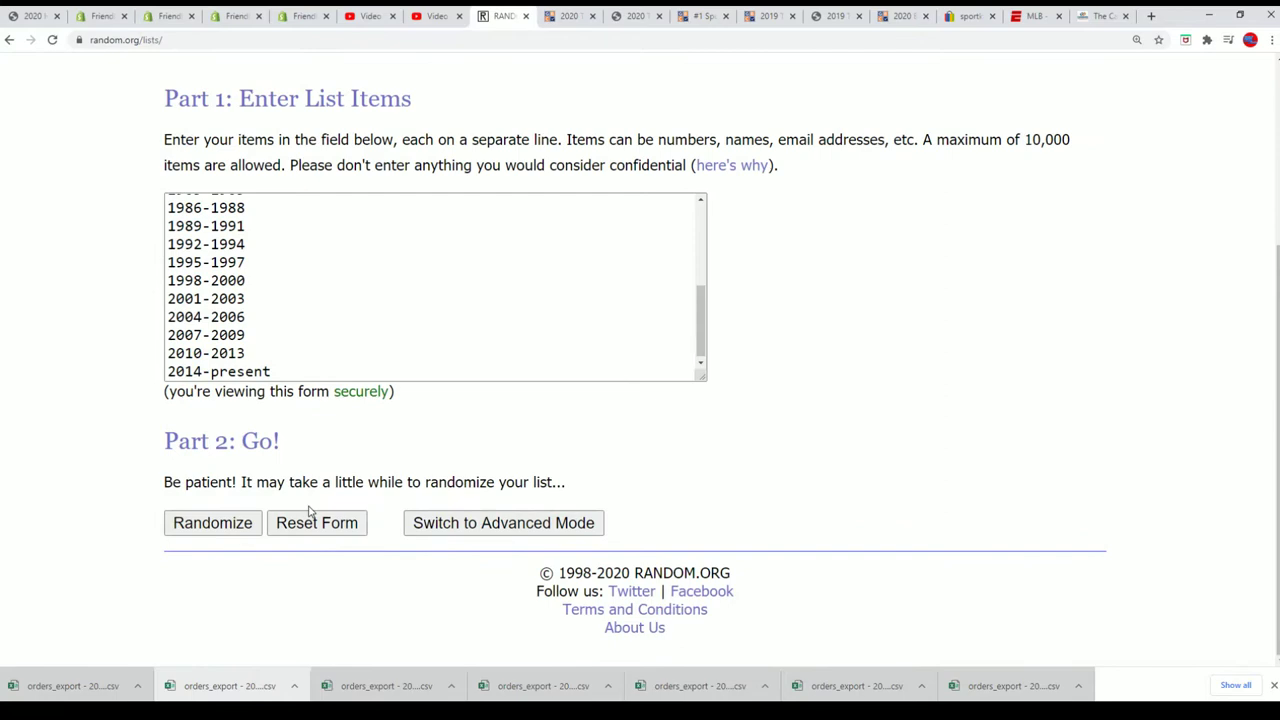
pyautogui.click(218, 524)
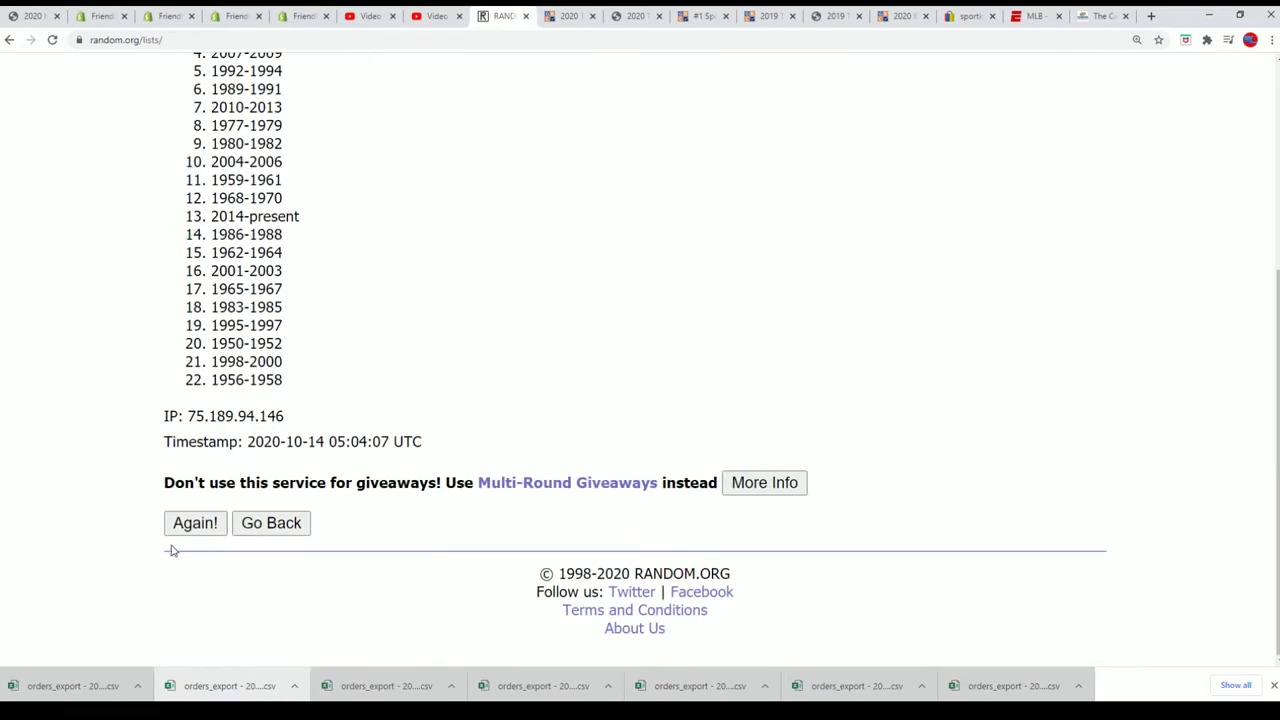
pyautogui.click(192, 525)
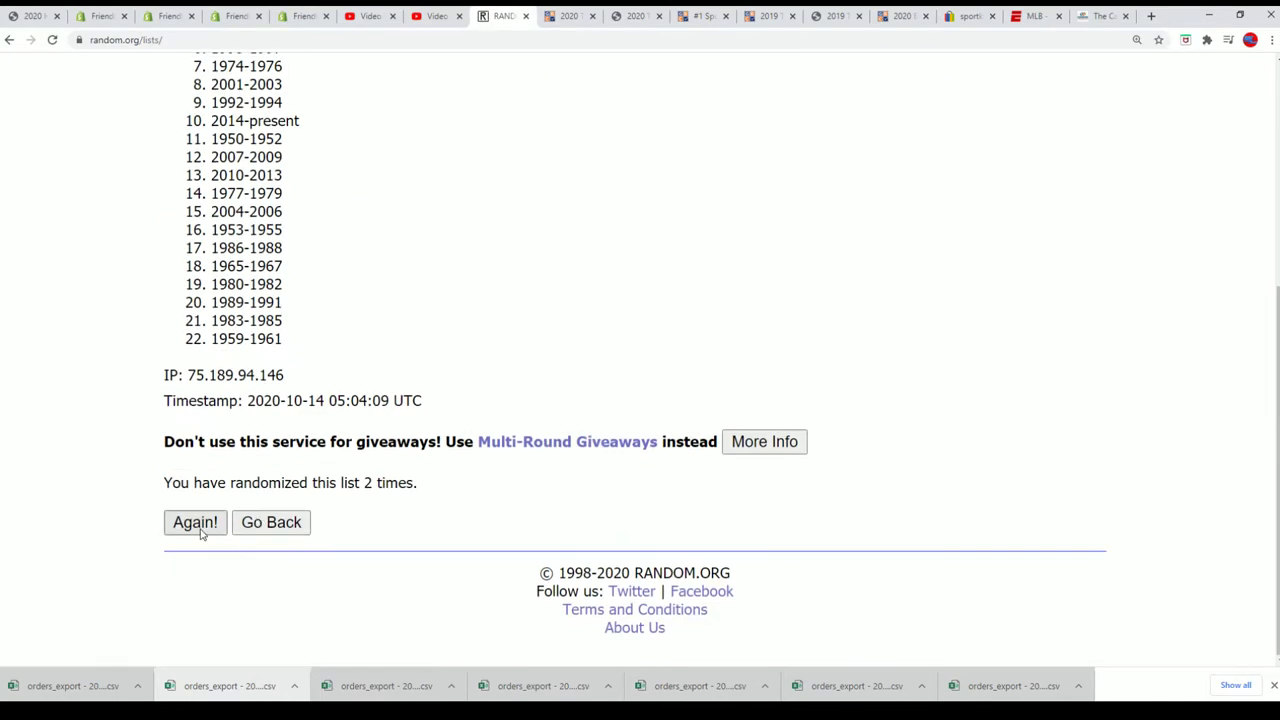
pyautogui.click(200, 530)
pyautogui.click(196, 524)
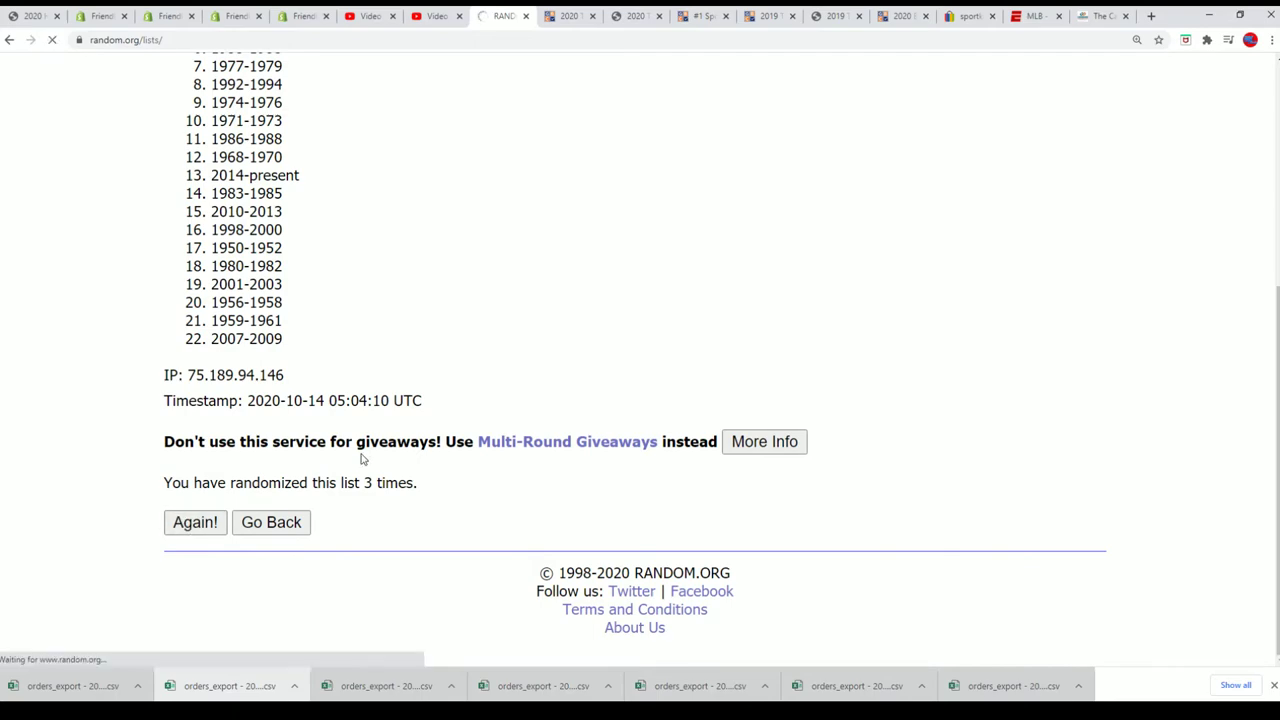
pyautogui.click(196, 523)
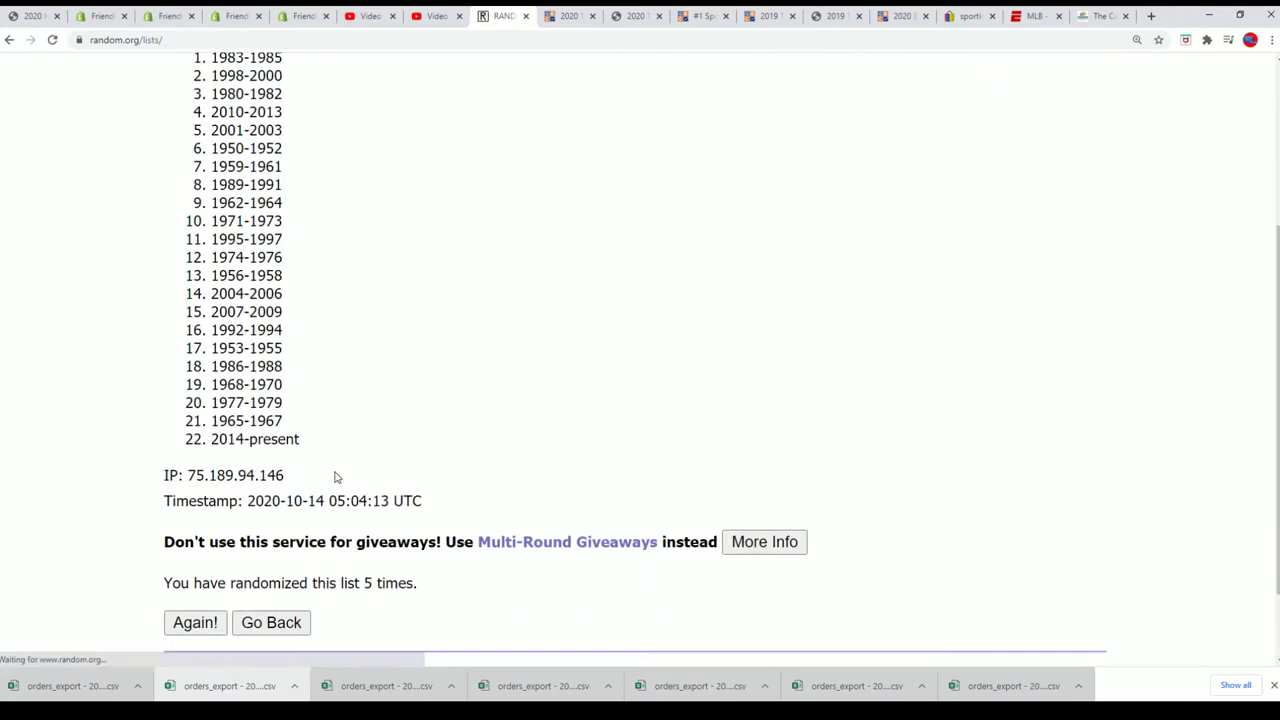
pyautogui.click(195, 620)
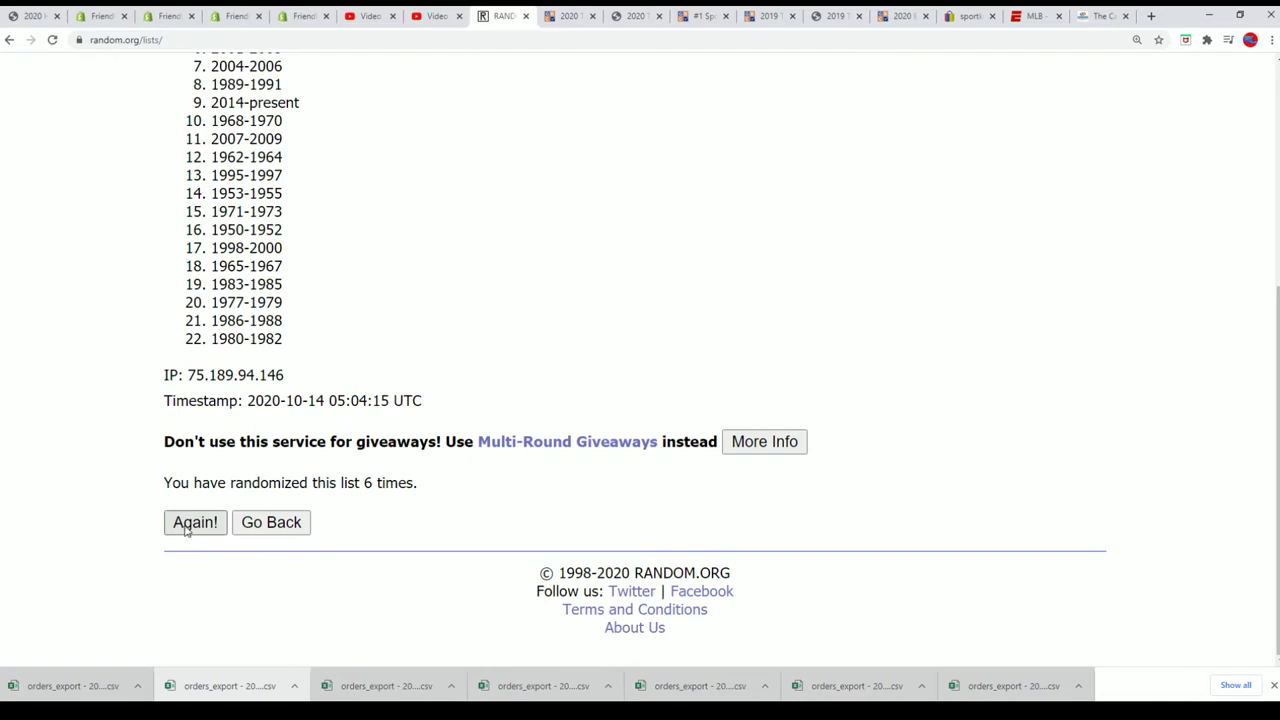
pyautogui.click(195, 522)
# Copy the final shuffled list of 22 year ranges
pyautogui.scroll(-2, 463, 320)
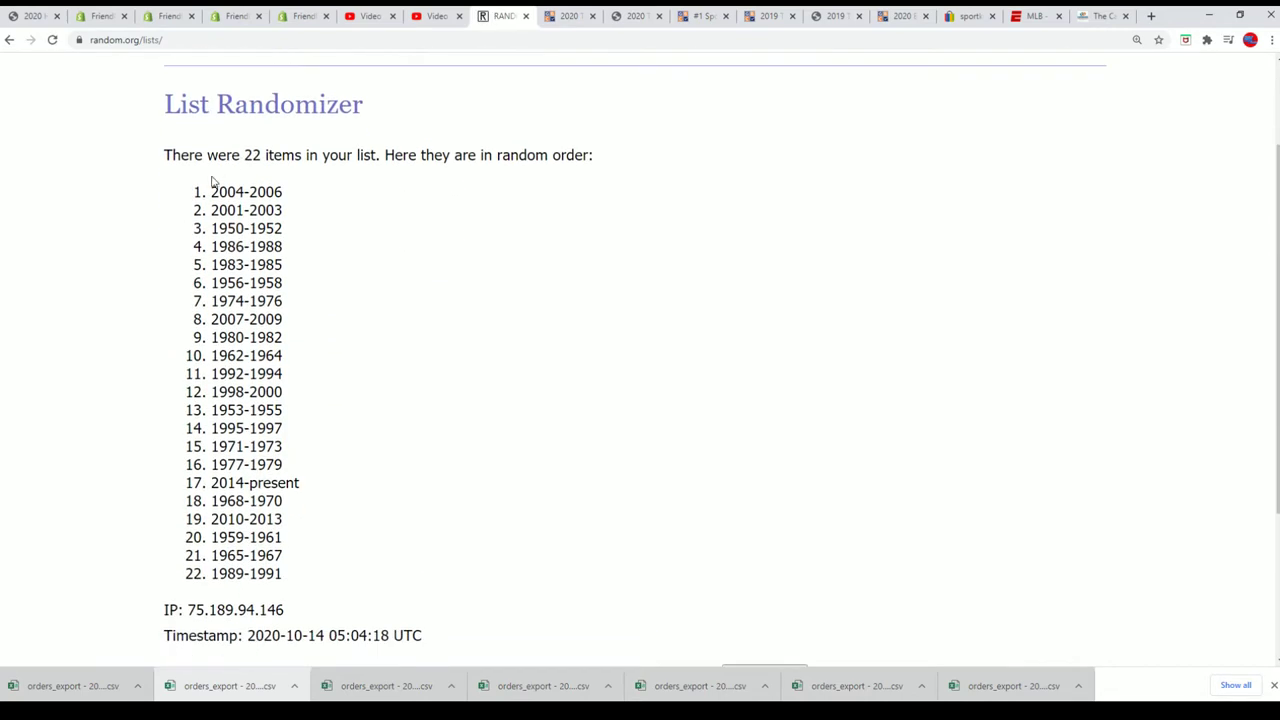
pyautogui.moveTo(212, 181); pyautogui.dragTo(329, 577)
pyautogui.rightClick(289, 509)
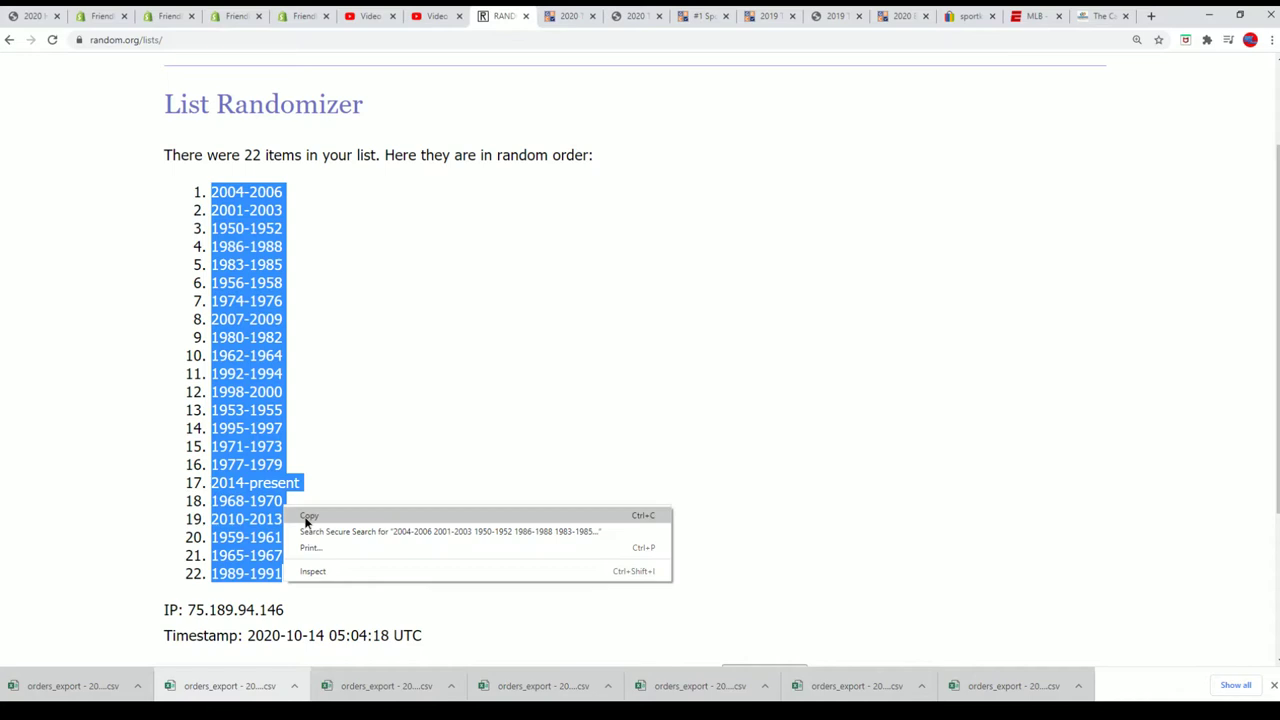
pyautogui.click(306, 517)
pyautogui.scroll(-3, 380, 580)
pyautogui.scroll(2, 380, 600)
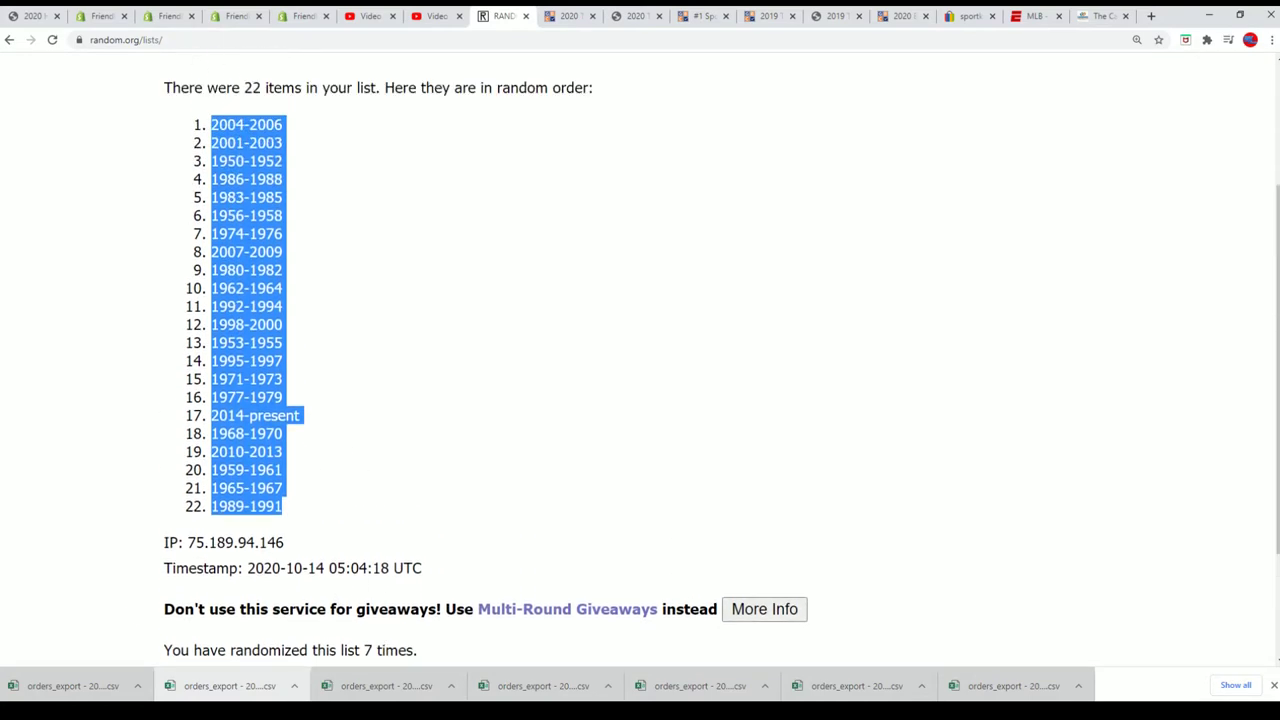
pyautogui.hotkey('alt', 'Tab')
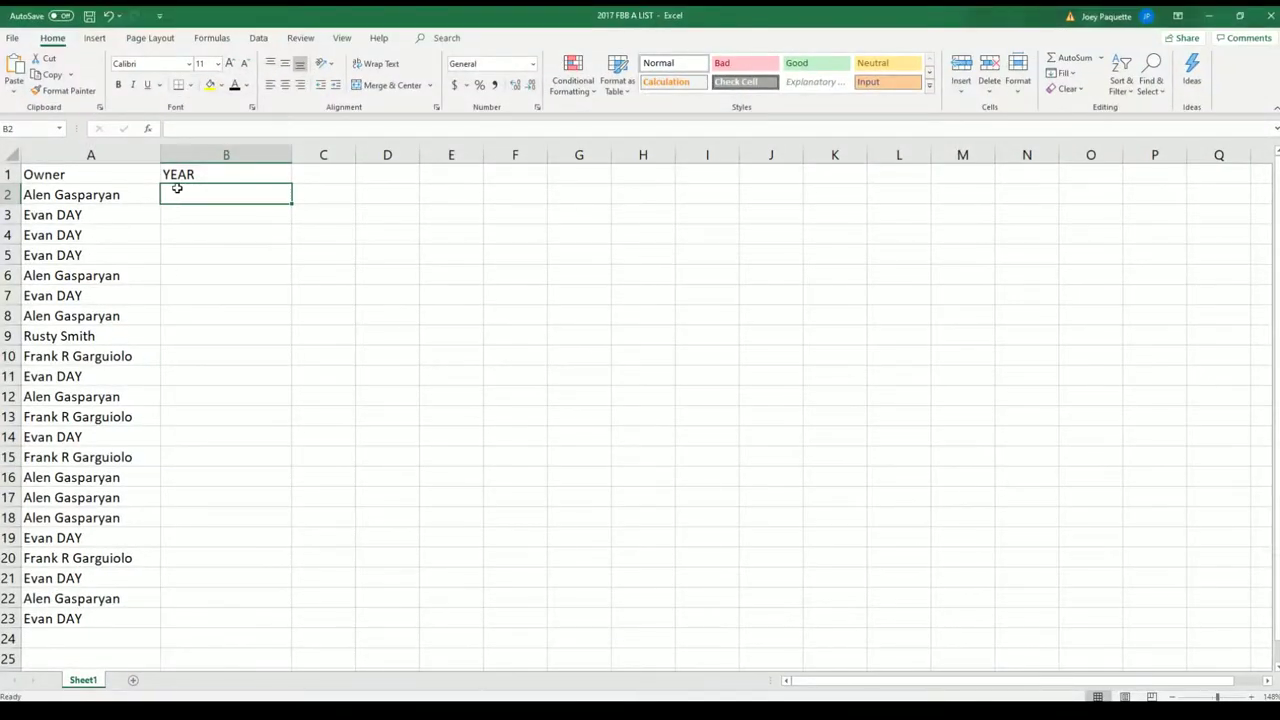
# Paste the shuffled year ranges at B2 as Unicode text
pyautogui.rightClick(177, 189)
pyautogui.click(228, 278)
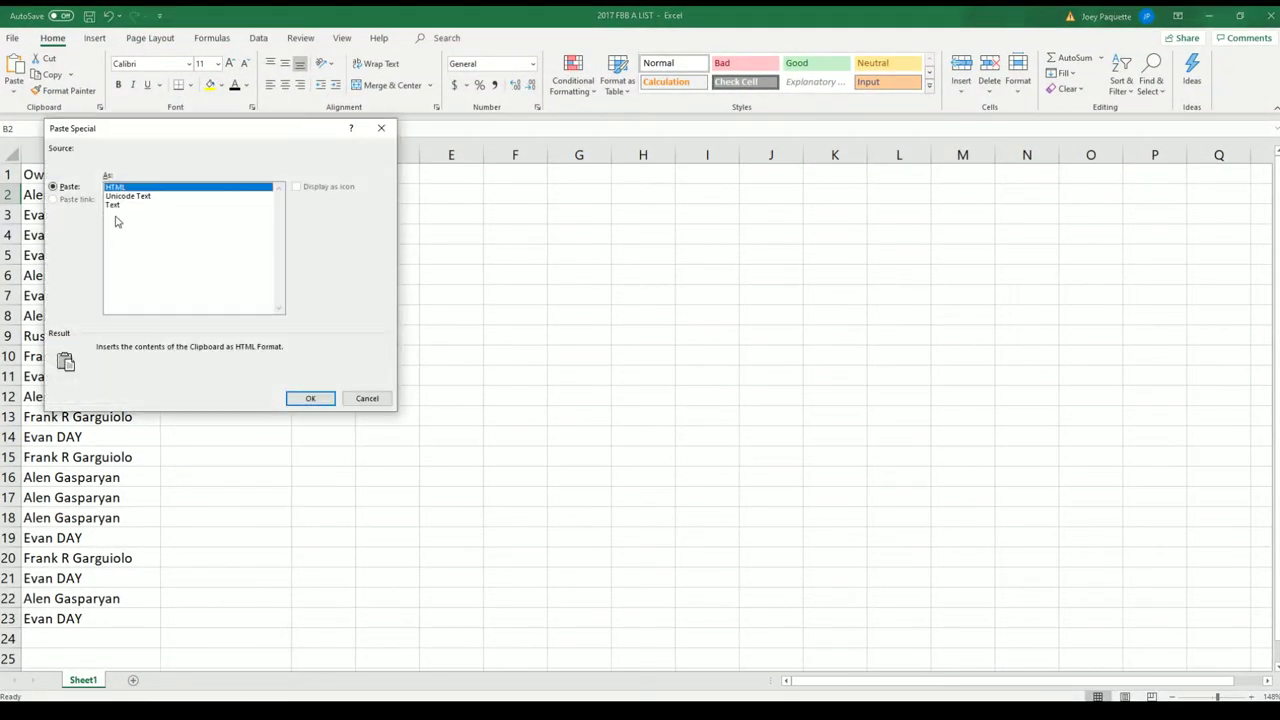
pyautogui.click(112, 205)
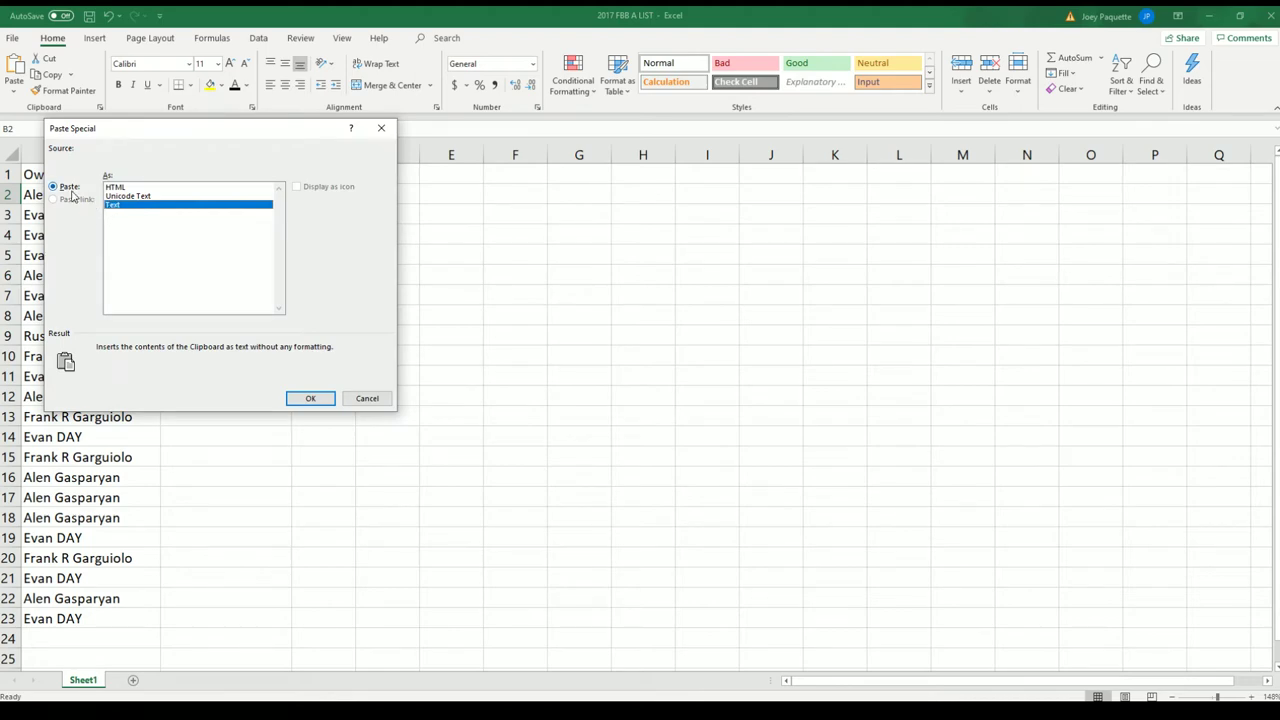
pyautogui.click(128, 197)
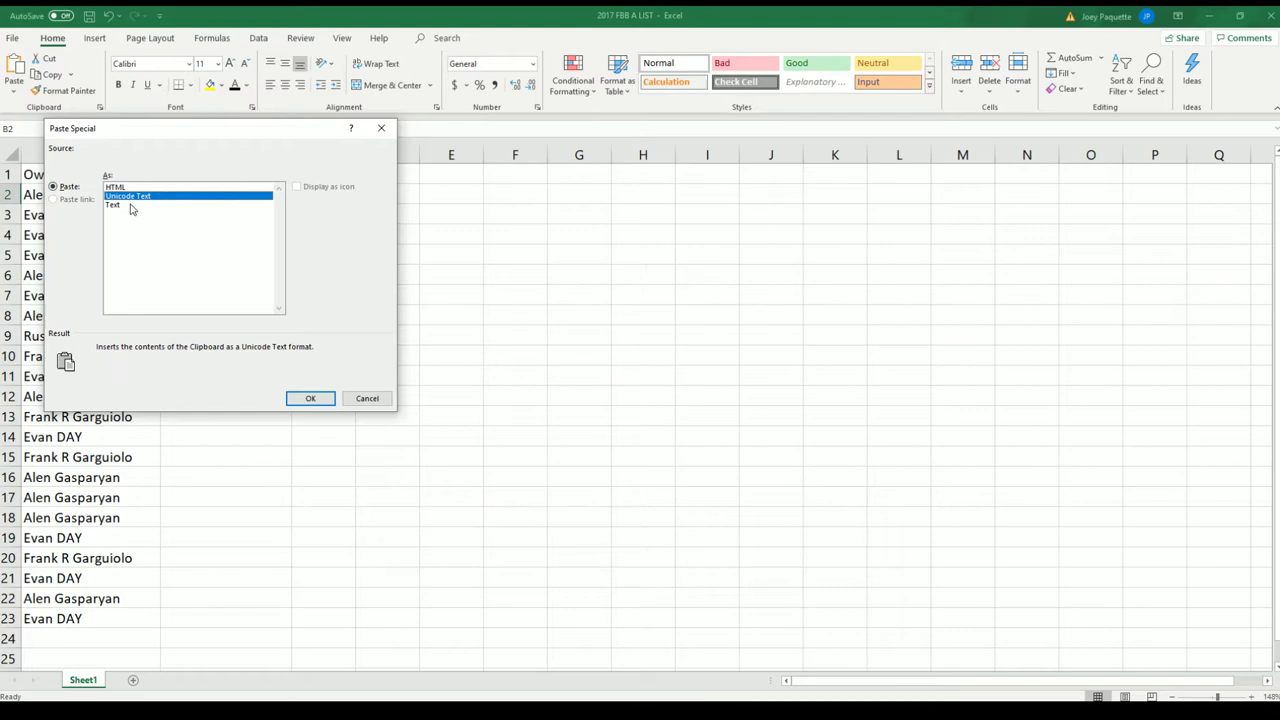
pyautogui.click(309, 399)
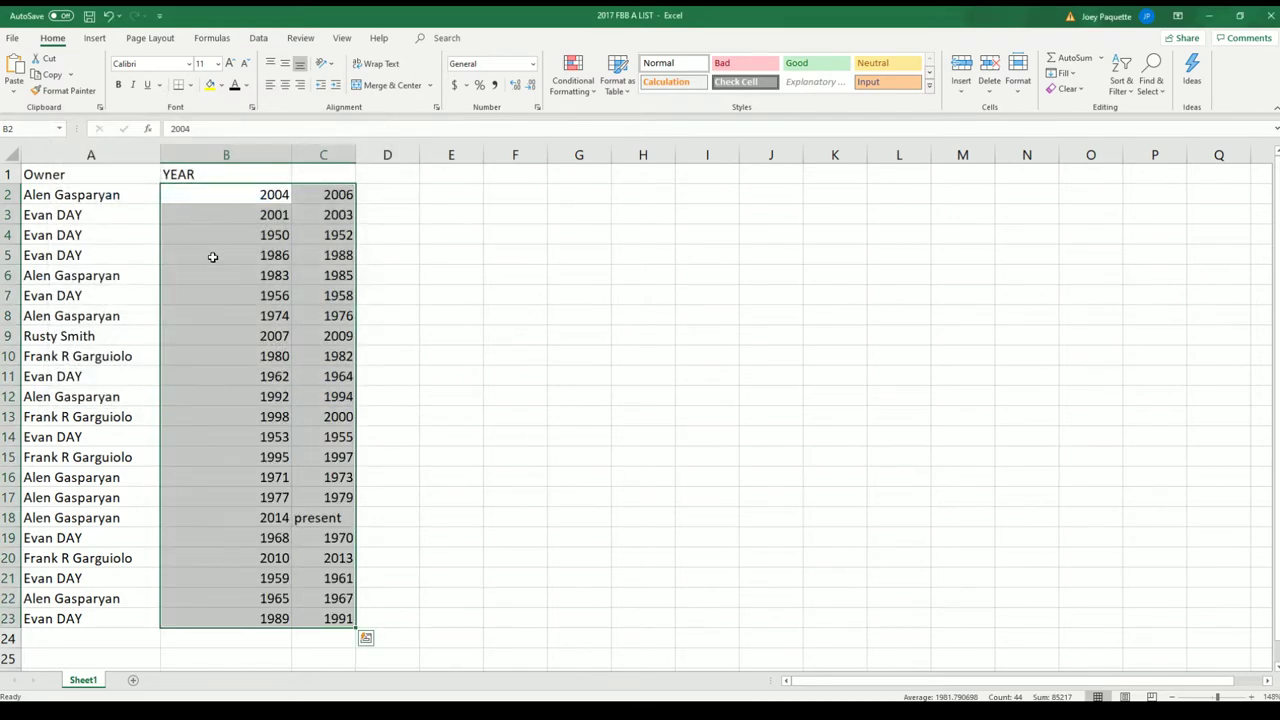
# Clear the split values in B2:C23 and paste the numbered year list into column B
pyautogui.press('Delete')
pyautogui.rightClick(195, 203)
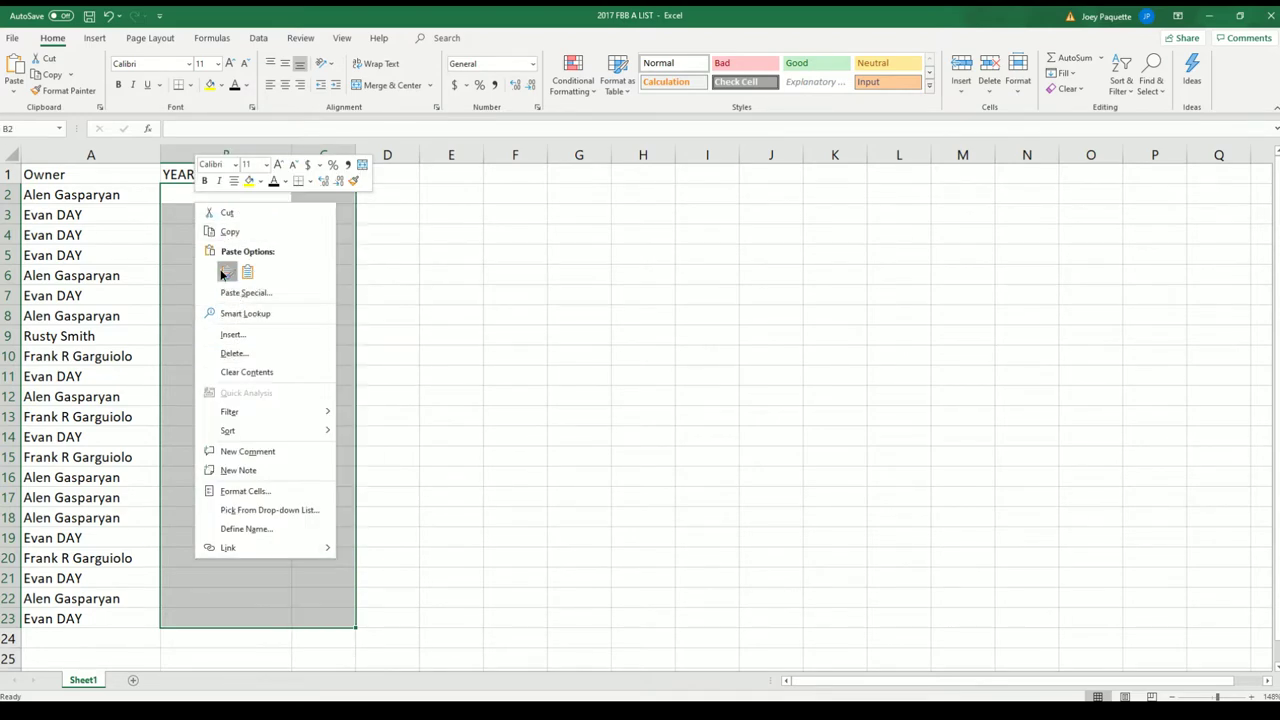
pyautogui.click(228, 271)
pyautogui.click(605, 399)
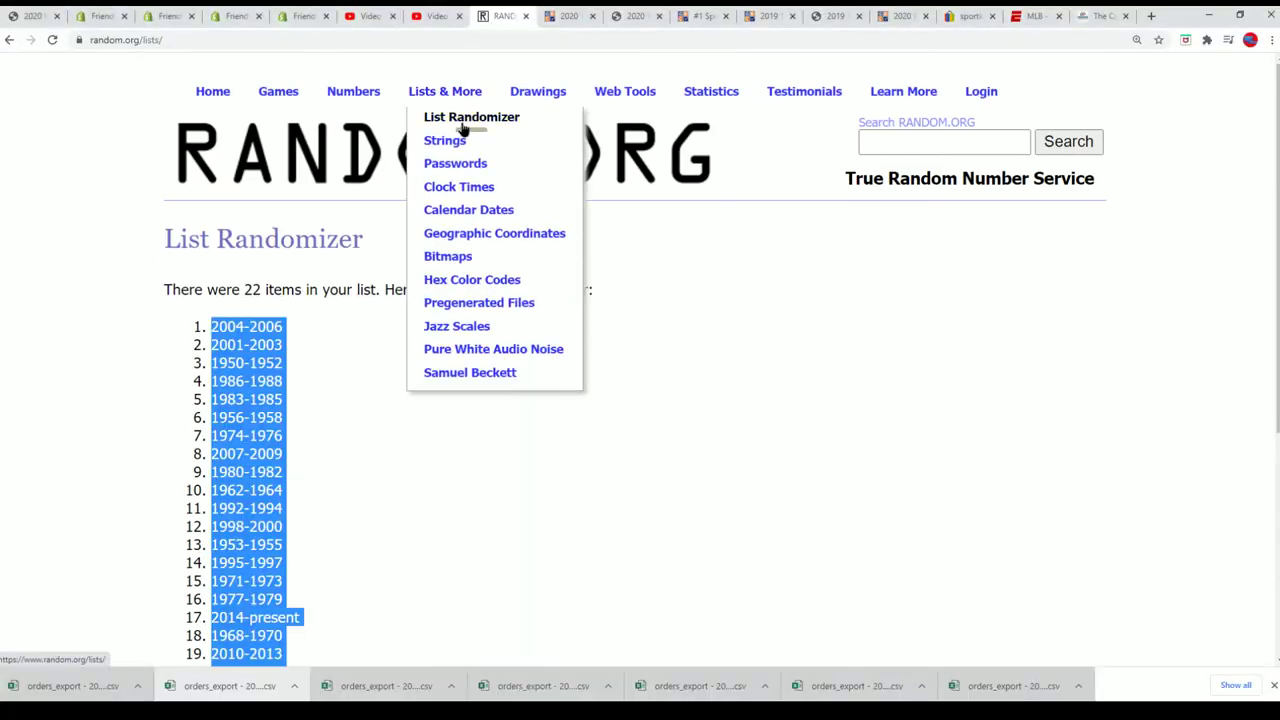
# Paste the owner names into a fresh List Randomizer, trim the trailing blank line, and randomize once
pyautogui.click(465, 120)
pyautogui.rightClick(190, 474)
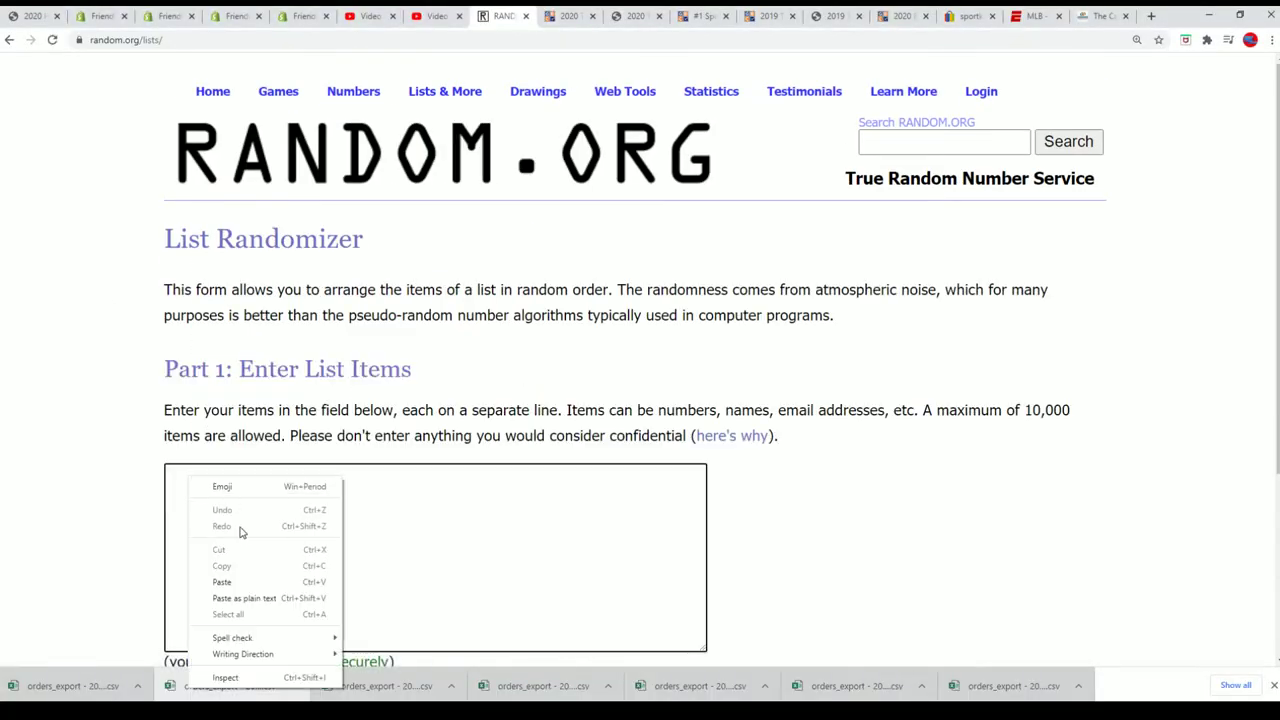
pyautogui.click(223, 580)
pyautogui.scroll(-1, 531, 626)
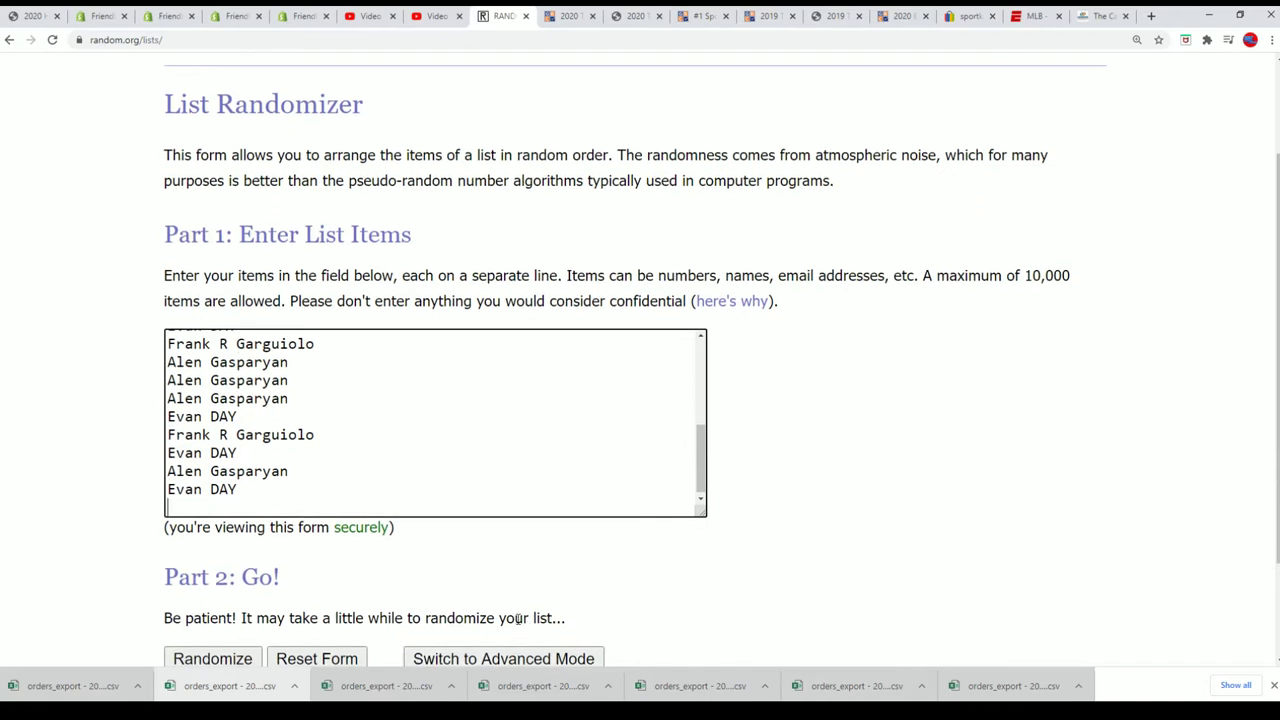
pyautogui.press('BackSpace')
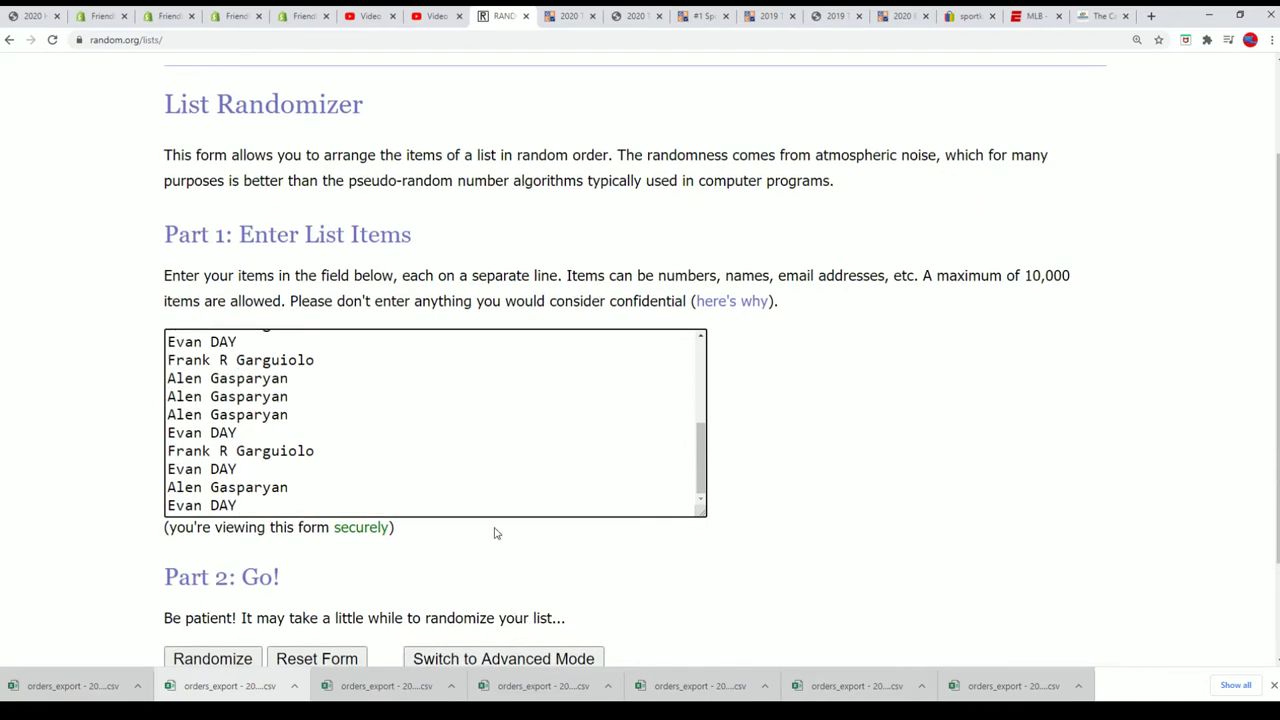
pyautogui.scroll(-2, 531, 546)
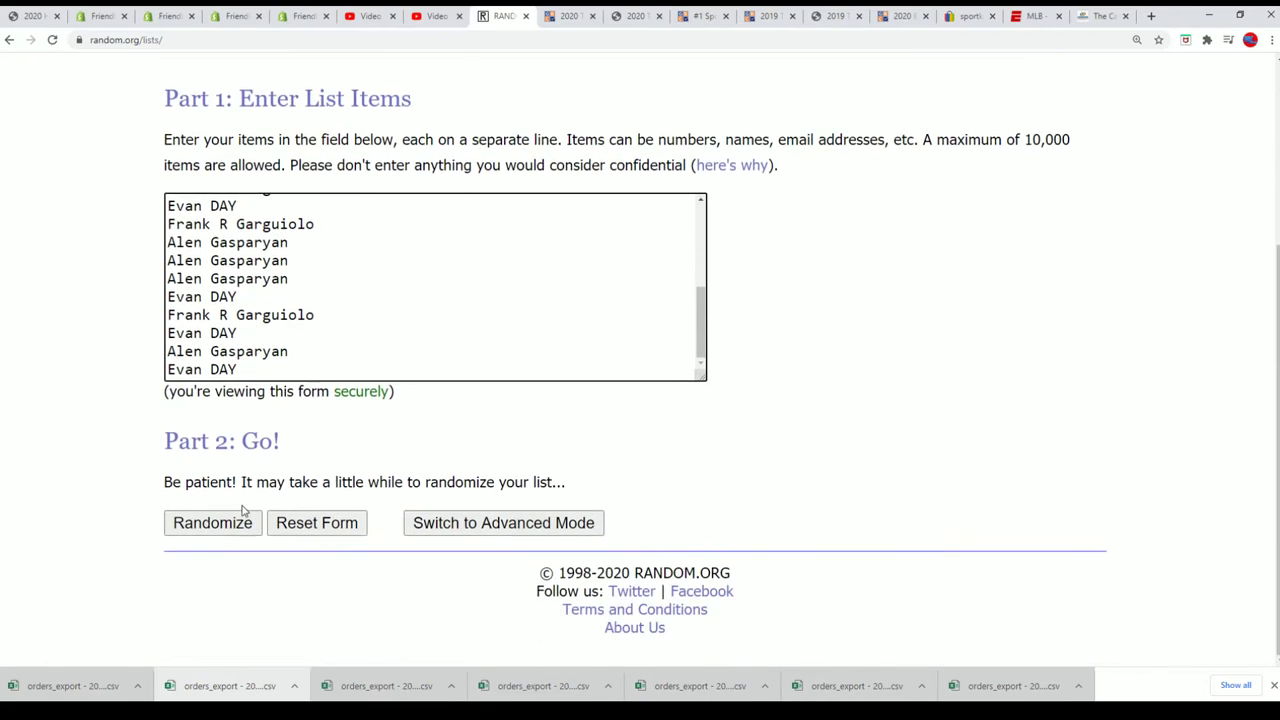
pyautogui.click(211, 524)
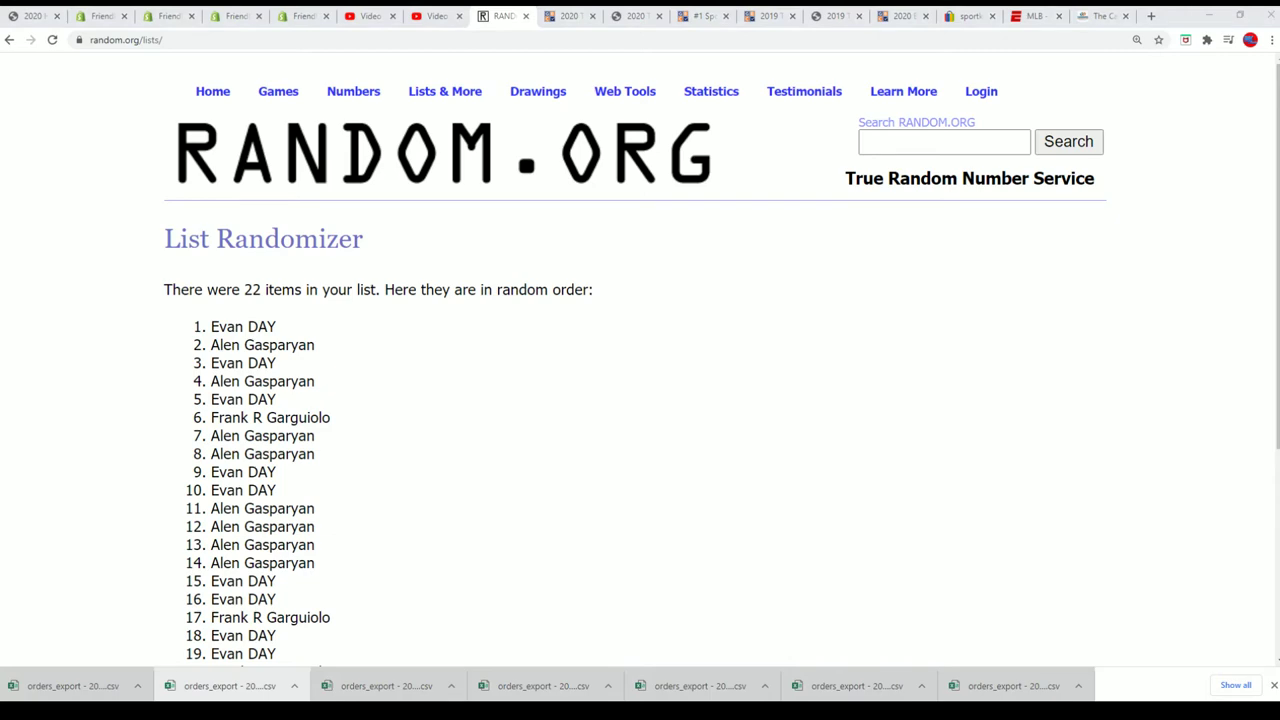
# Fill cell A18, the owner paired with 17. 2014-present, with yellow
pyautogui.hotkey('alt', 'Tab')
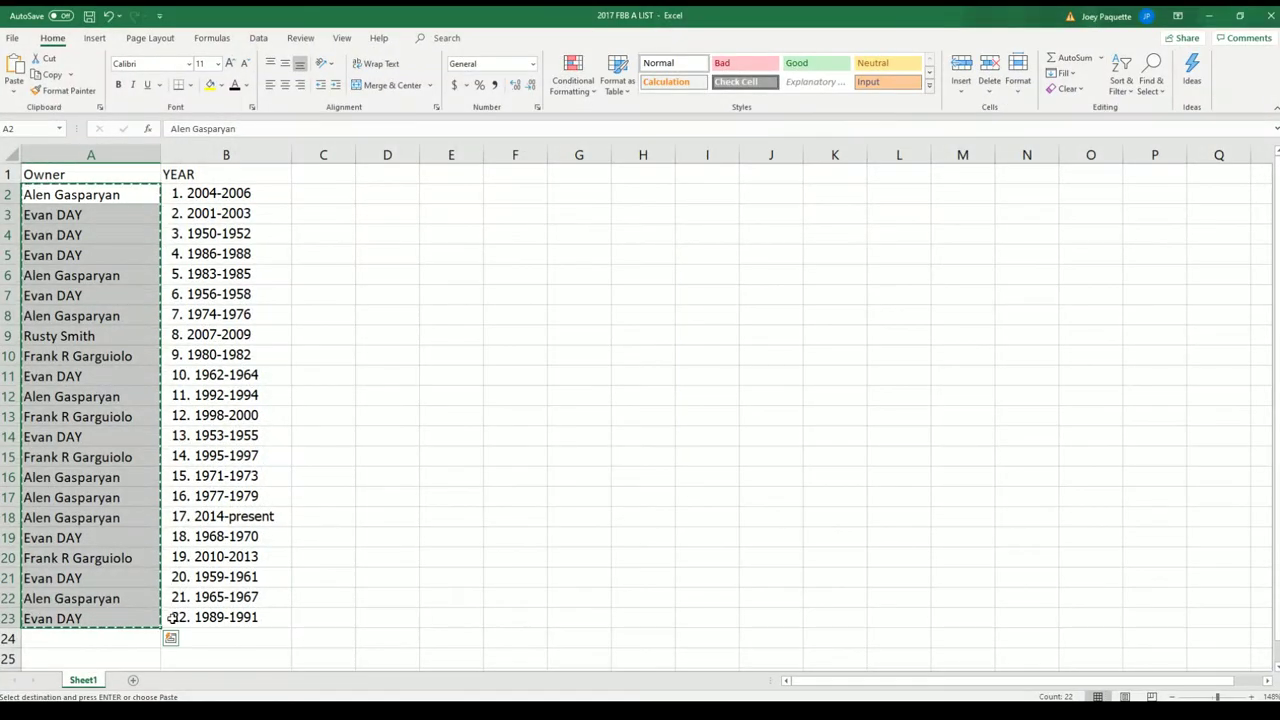
pyautogui.click(130, 515)
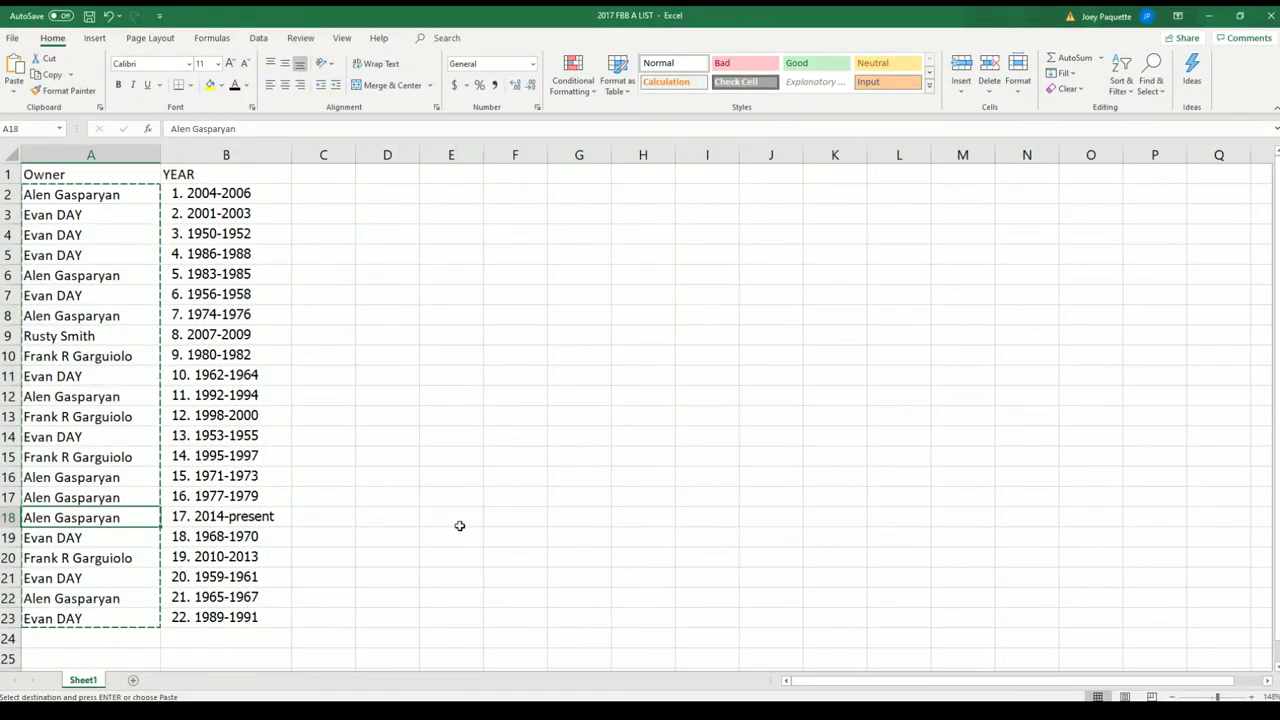
pyautogui.rightClick(110, 515)
pyautogui.click(158, 553)
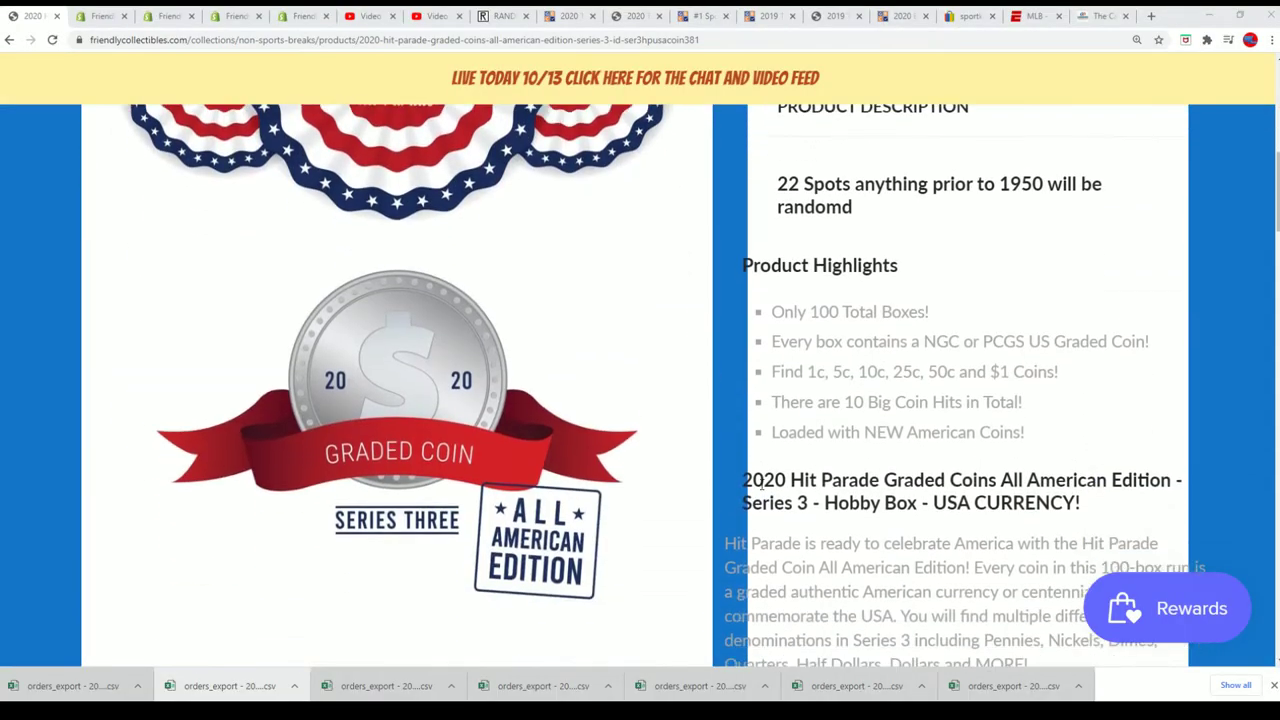
pyautogui.scroll(-4, 762, 485)
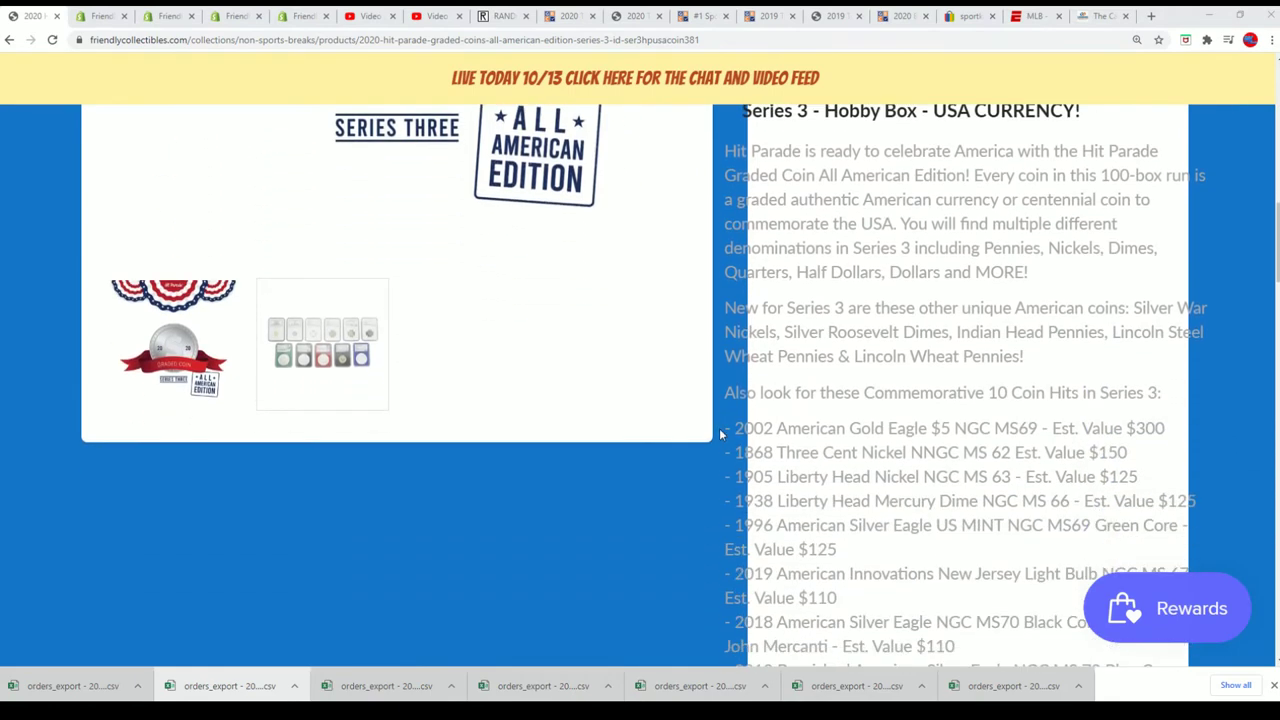
# Select the Series 3 Commemorative 10 Coin Hits list and scroll down to the DATE CHECKLIST
pyautogui.moveTo(720, 433); pyautogui.dragTo(770, 478)
pyautogui.click(785, 463)
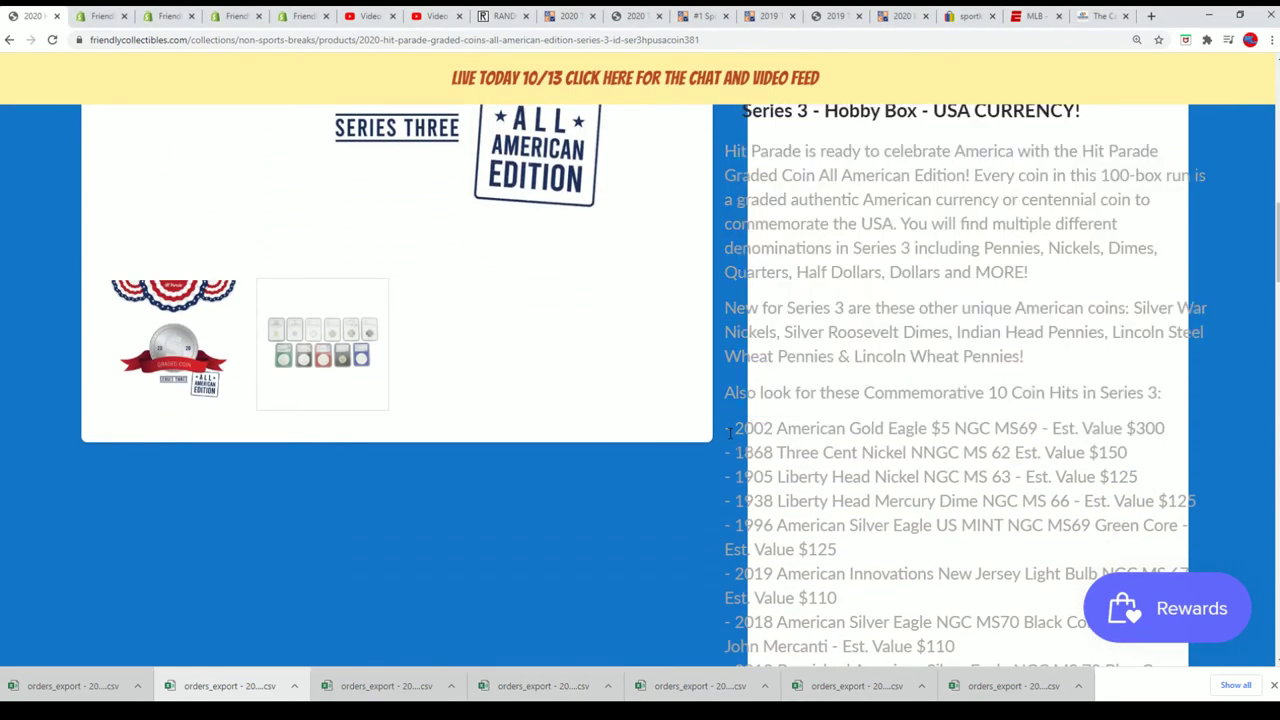
pyautogui.moveTo(729, 431)
pyautogui.mouseDown()
pyautogui.moveTo(834, 480)
pyautogui.moveTo(809, 494)
pyautogui.moveTo(836, 526)
pyautogui.moveTo(830, 545)
pyautogui.moveTo(896, 557)
pyautogui.moveTo(1134, 521)
pyautogui.mouseUp()
pyautogui.scroll(-2, 834, 480)
pyautogui.scroll(-1, 836, 526)
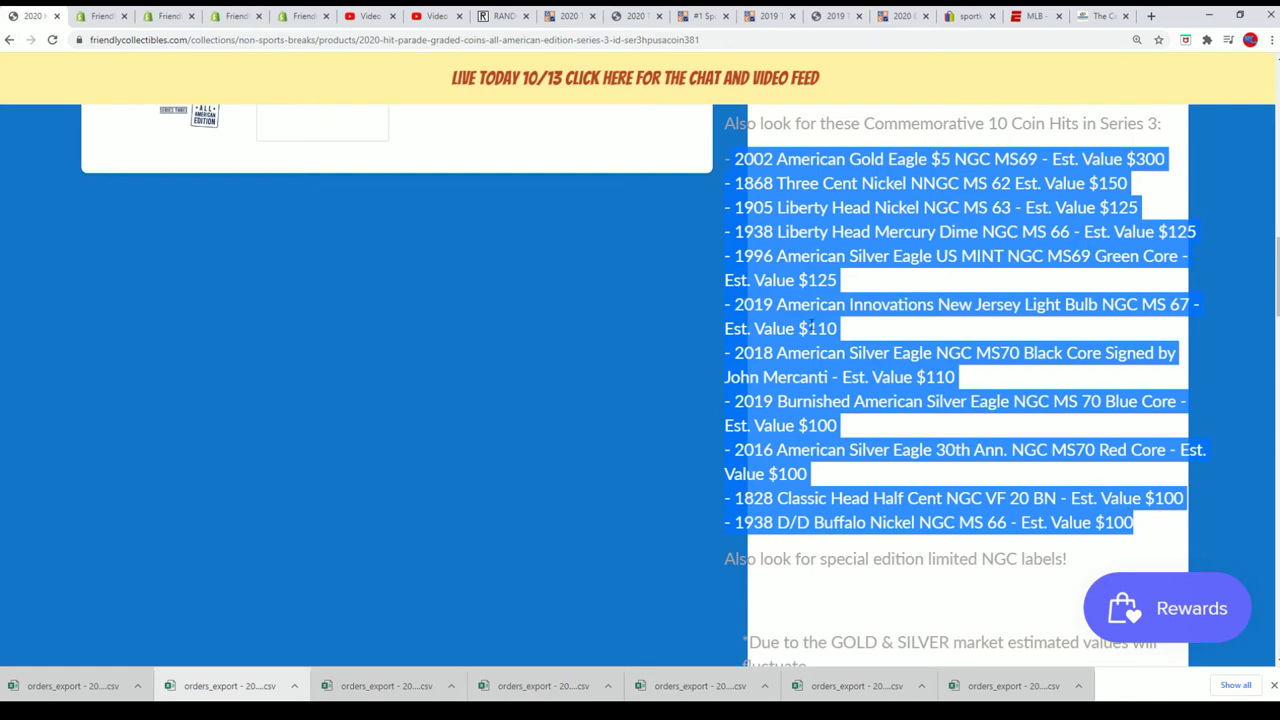
pyautogui.scroll(1, 811, 323)
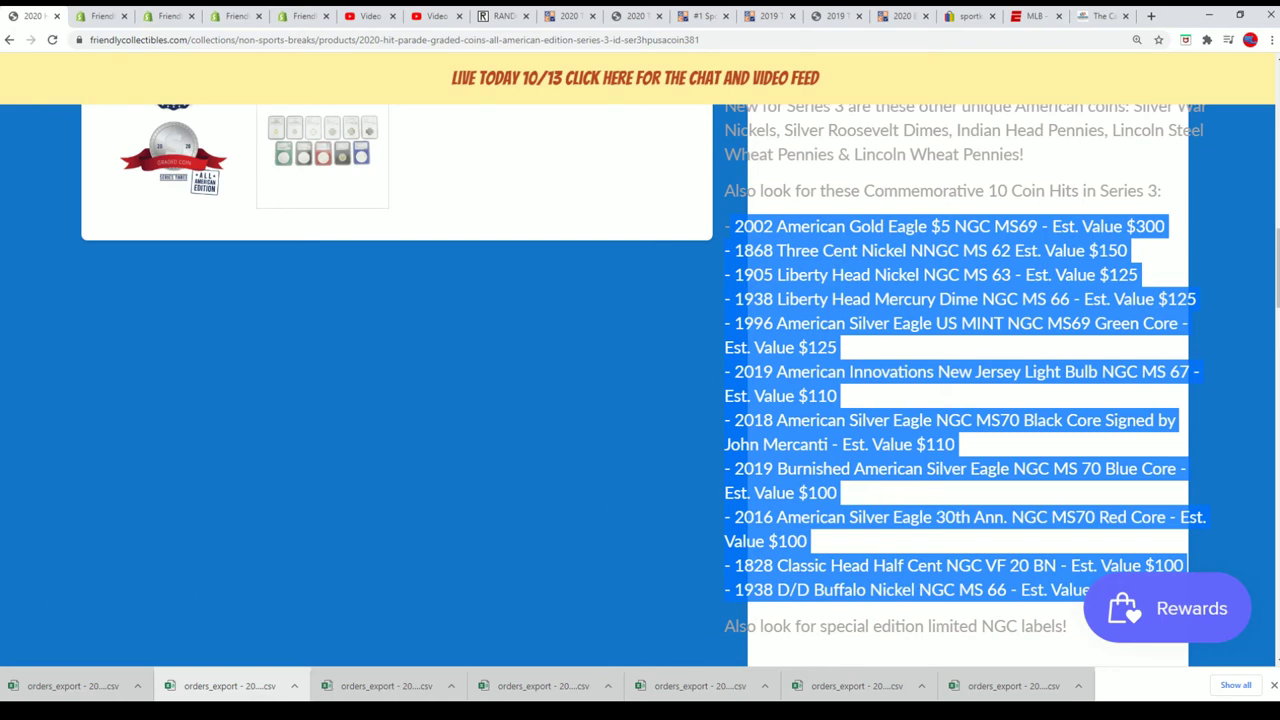
pyautogui.scroll(-2, 705, 604)
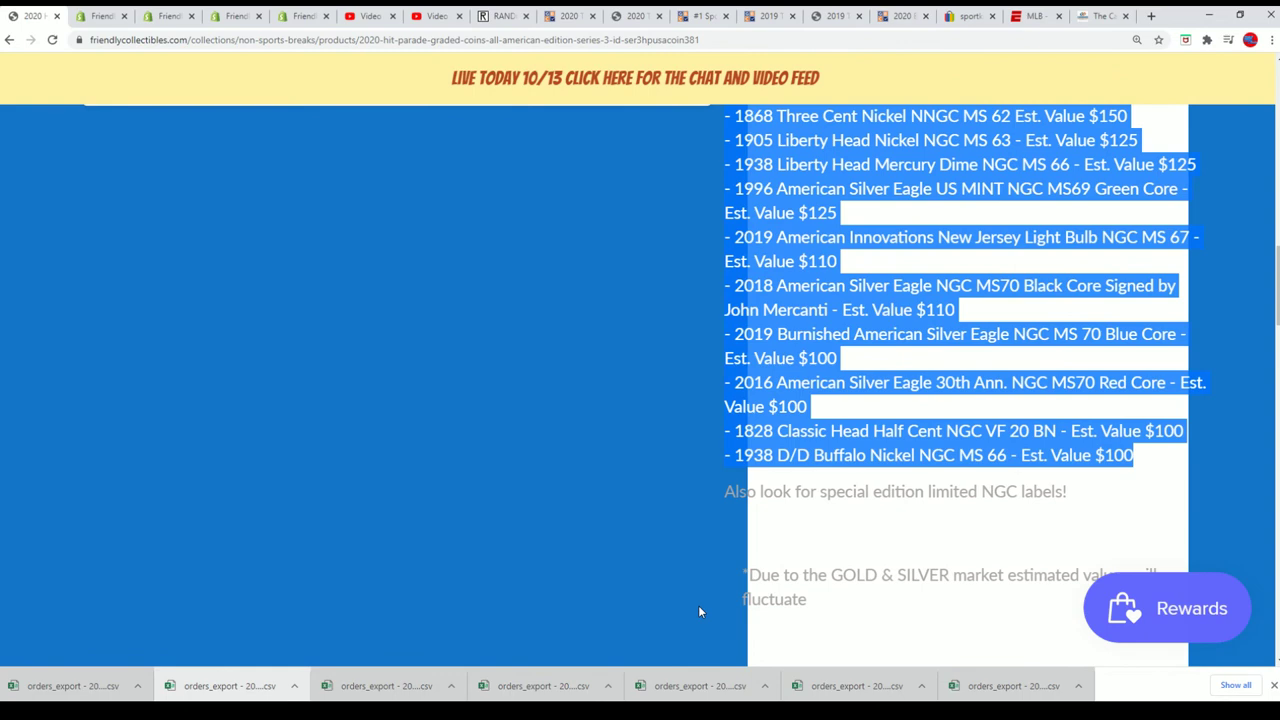
pyautogui.scroll(-3, 698, 605)
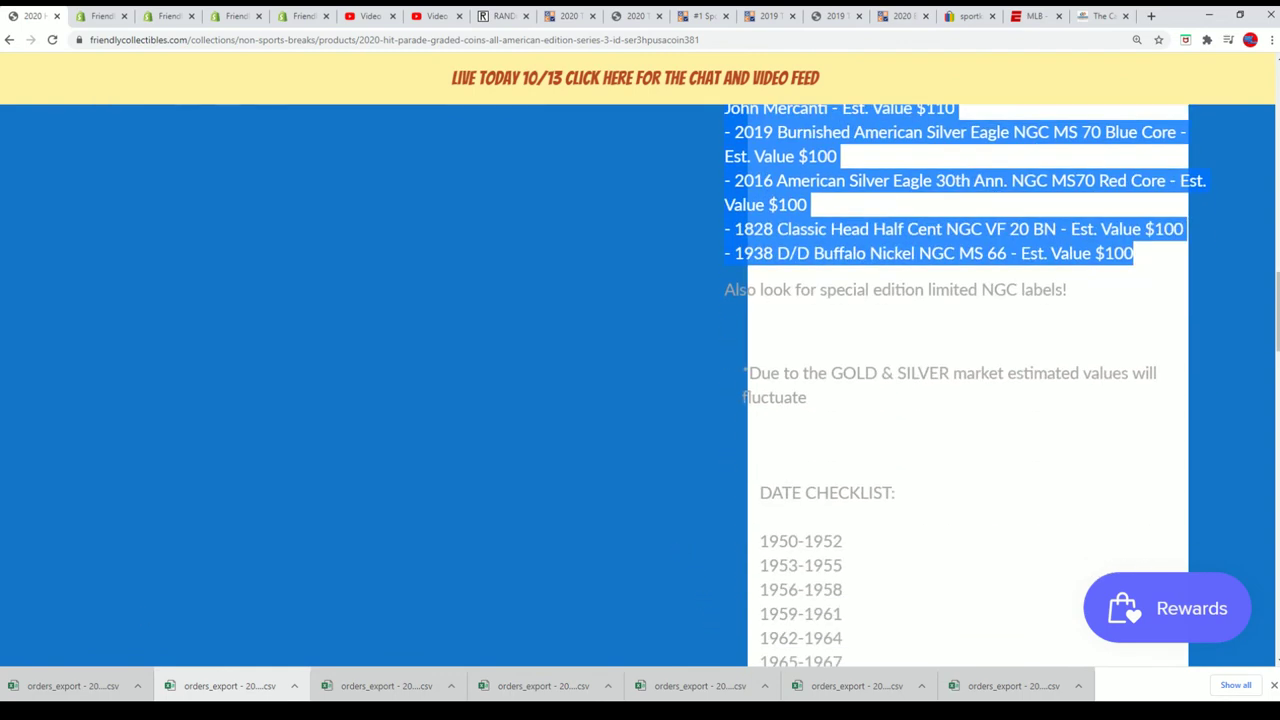